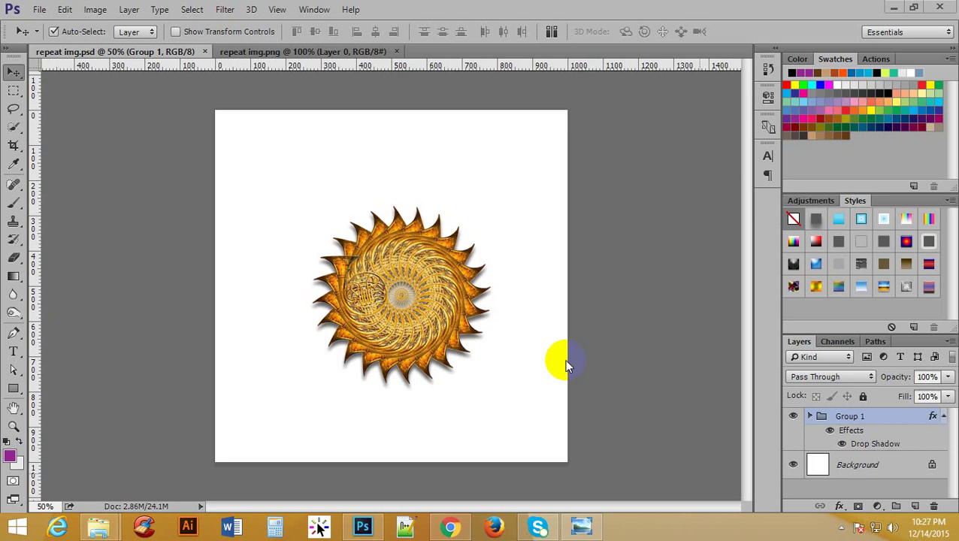
Step: Review the transparent horn image, the finished sunburst document and the original horn photo
{"action": "left_click", "coordinate": [305, 51]}
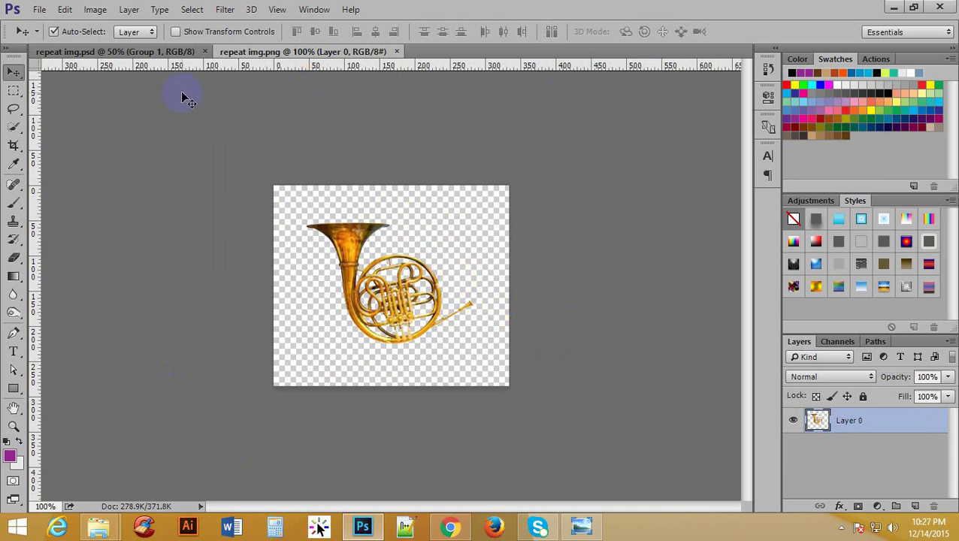
{"action": "left_click", "coordinate": [154, 50]}
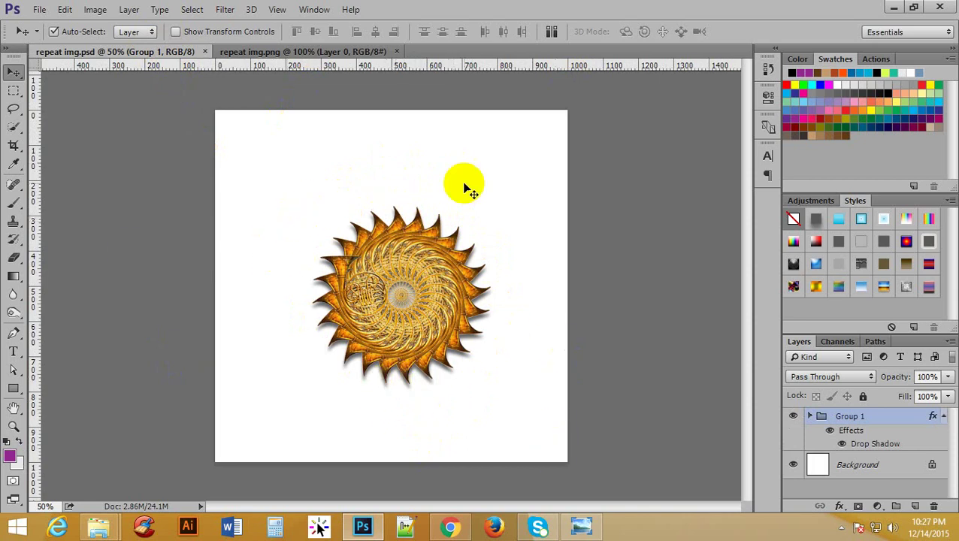
{"action": "left_click", "coordinate": [580, 529]}
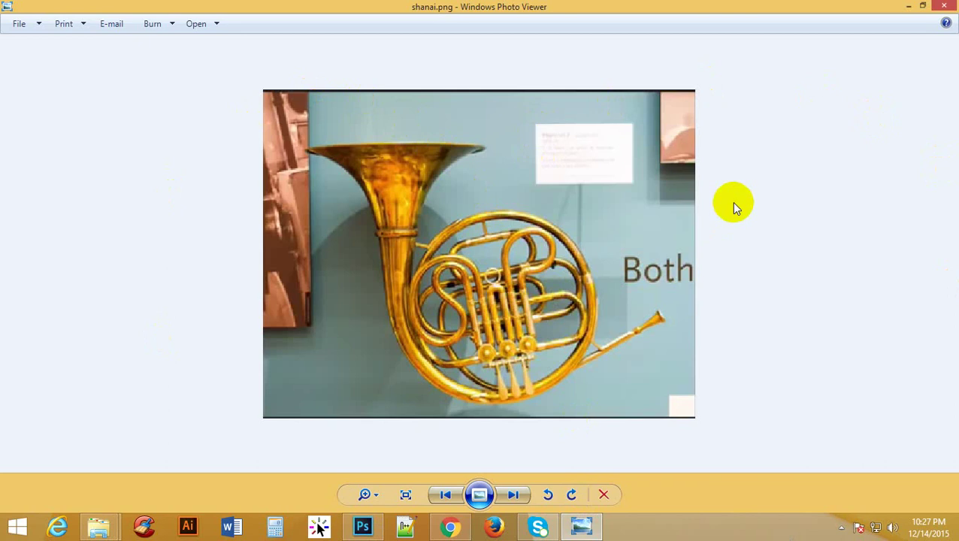
{"action": "left_click", "coordinate": [909, 6]}
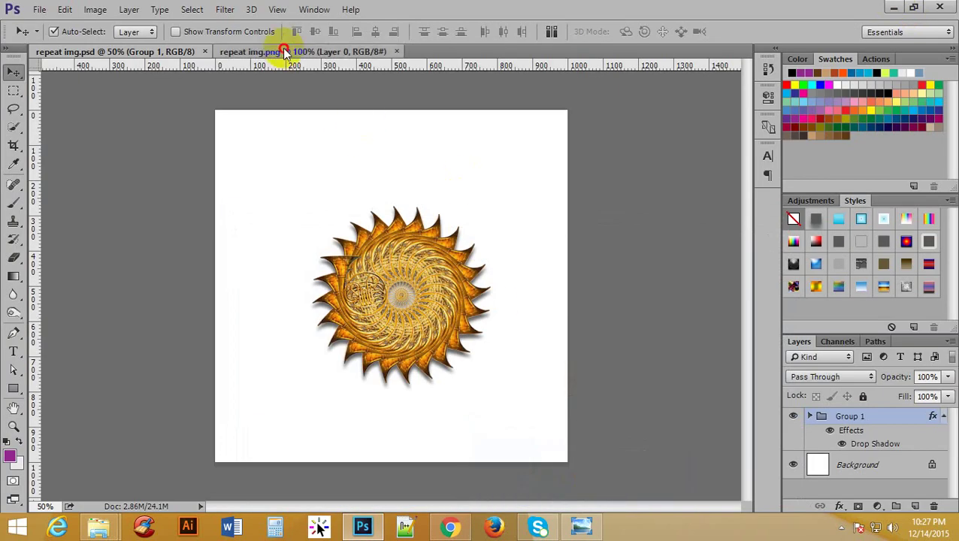
{"action": "left_click", "coordinate": [285, 53]}
{"action": "left_click", "coordinate": [150, 52]}
Step: Create a new 1000×1000 px white document named 'repeating img'
{"action": "left_click", "coordinate": [42, 10]}
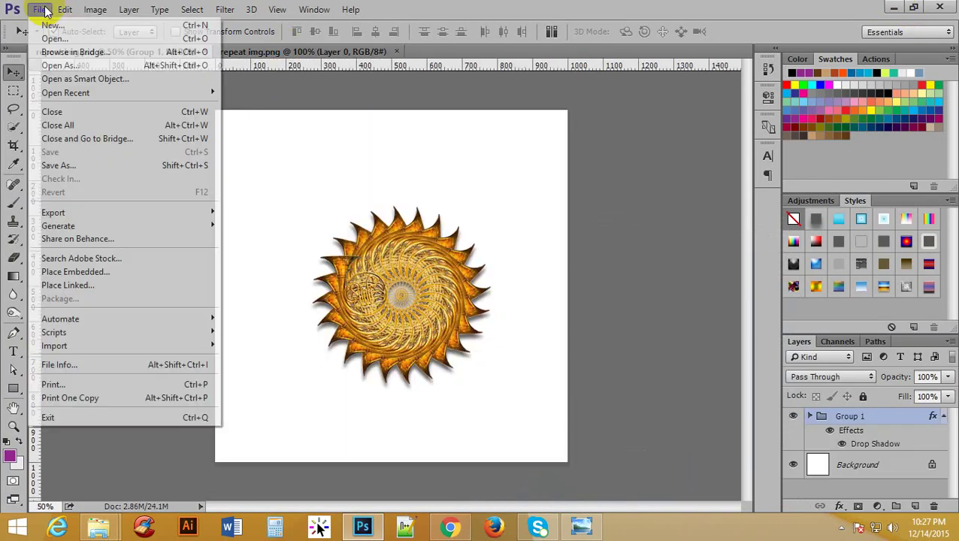
{"action": "left_click", "coordinate": [48, 26]}
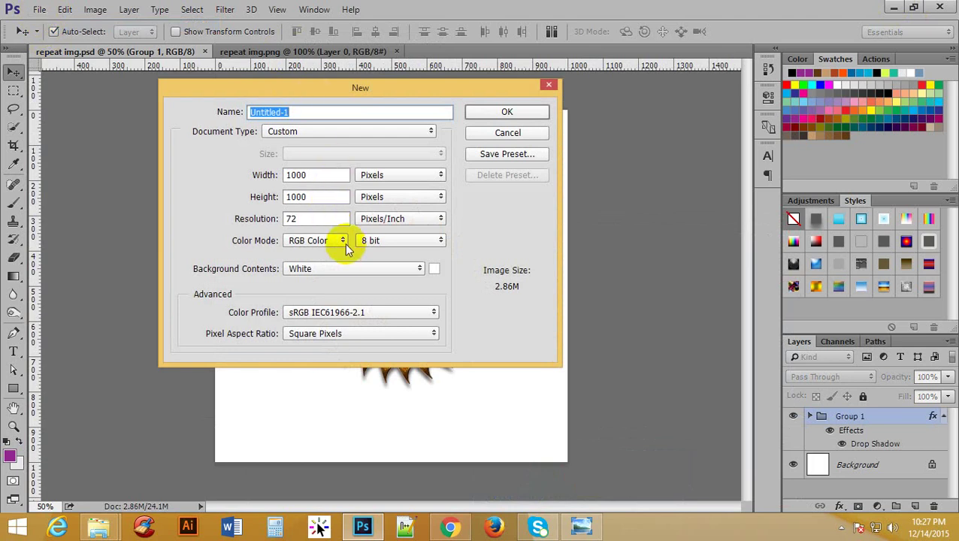
{"action": "type", "text": "repe"}
{"action": "type", "text": "a"}
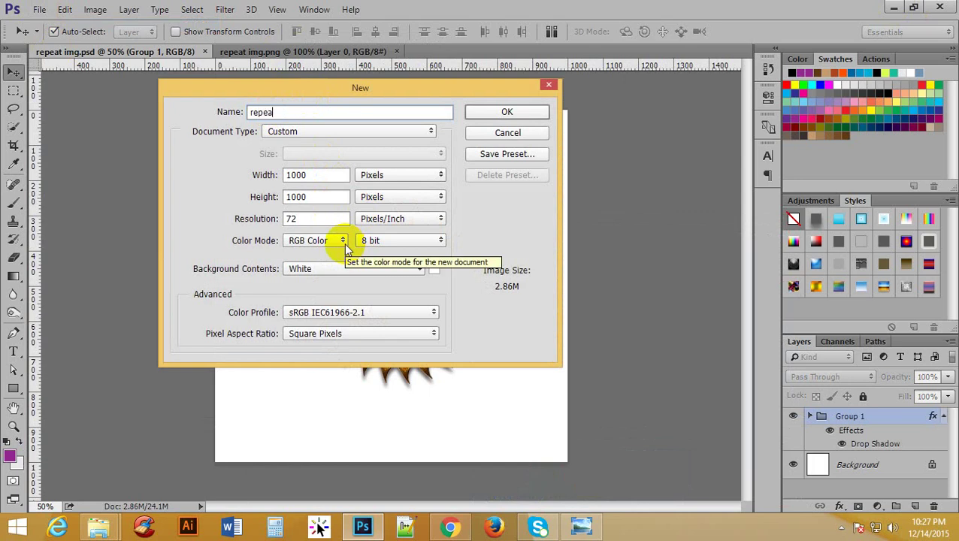
{"action": "type", "text": "ting img"}
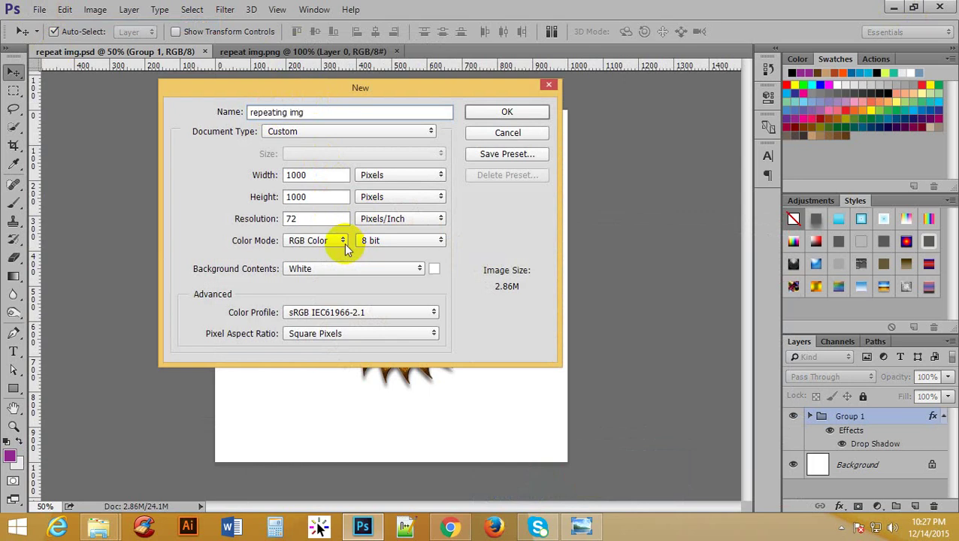
{"action": "key", "text": "Return"}
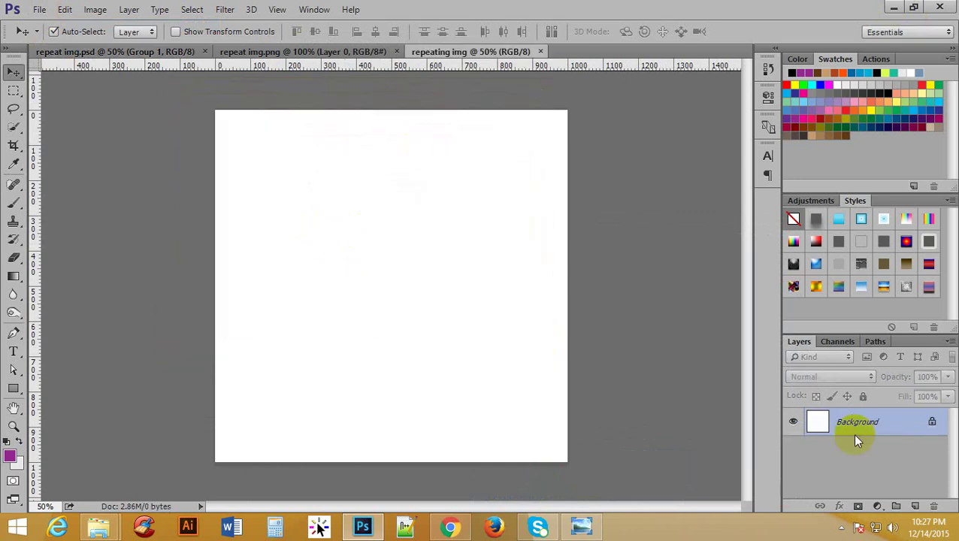
Step: Drag the transparent horn onto the repeating img canvas as Layer 1
{"action": "left_click", "coordinate": [105, 52]}
{"action": "left_click", "coordinate": [278, 51]}
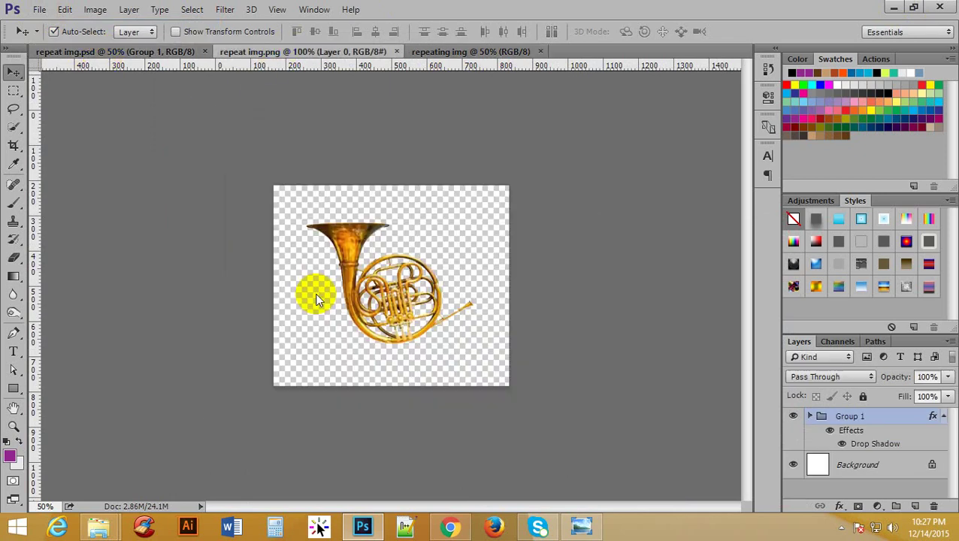
{"action": "left_click_drag", "start_coordinate": [361, 311], "coordinate": [467, 55]}
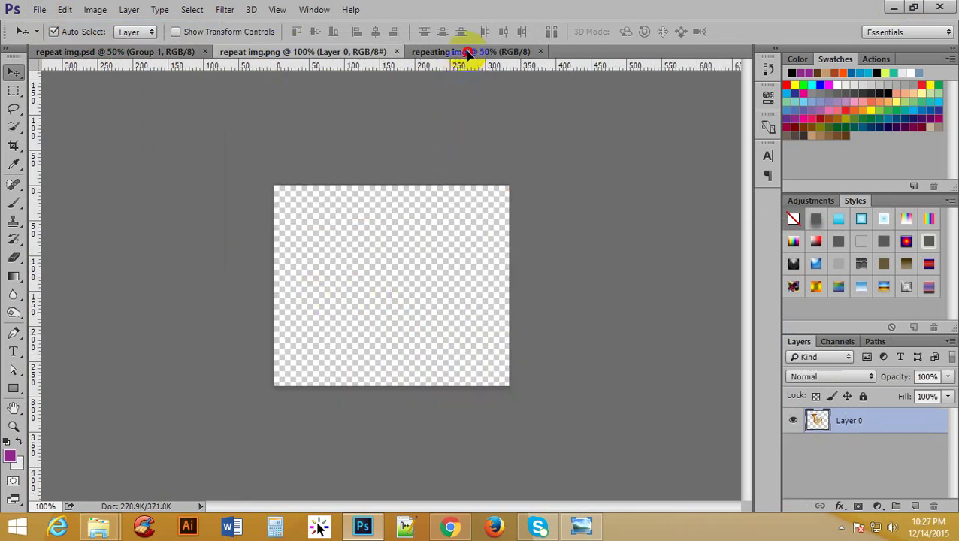
{"action": "left_click_drag", "start_coordinate": [468, 54], "coordinate": [386, 304]}
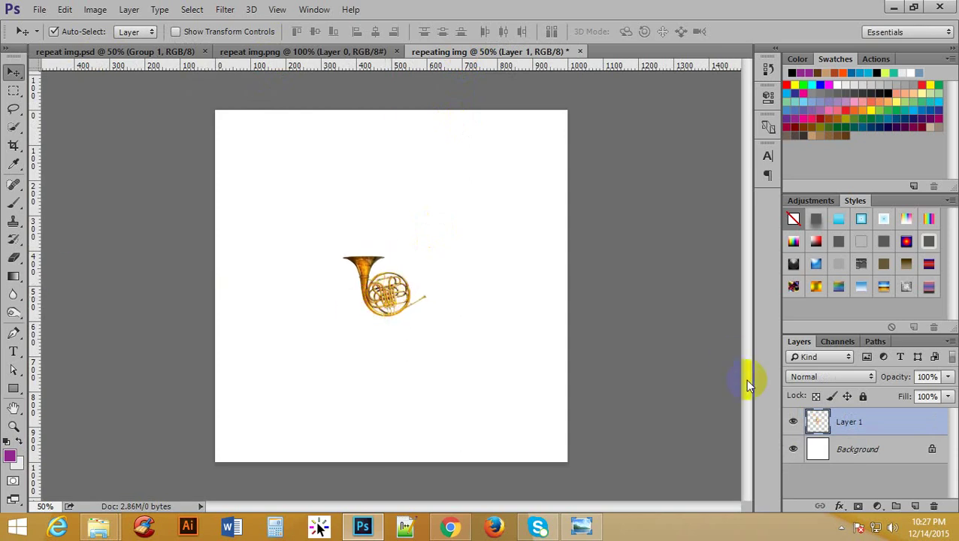
Step: Convert Layer 1 to a smart object and enlarge the horn to about 228%
{"action": "right_click", "coordinate": [889, 430]}
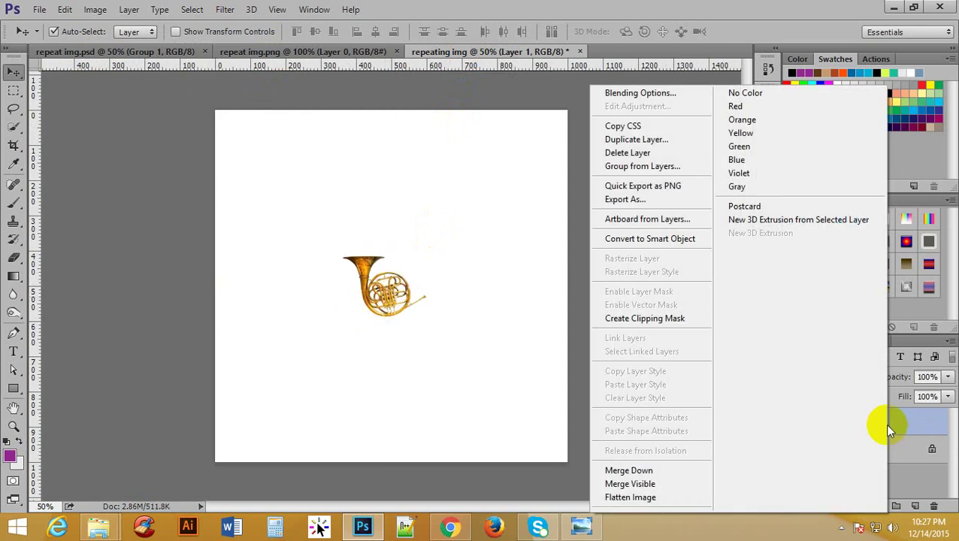
{"action": "left_click", "coordinate": [671, 241]}
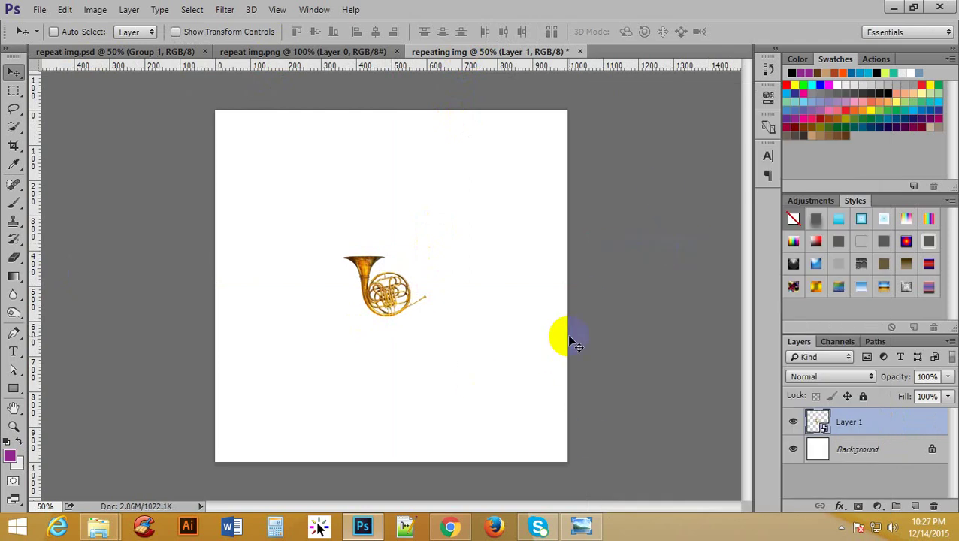
{"action": "key", "text": "ctrl+t"}
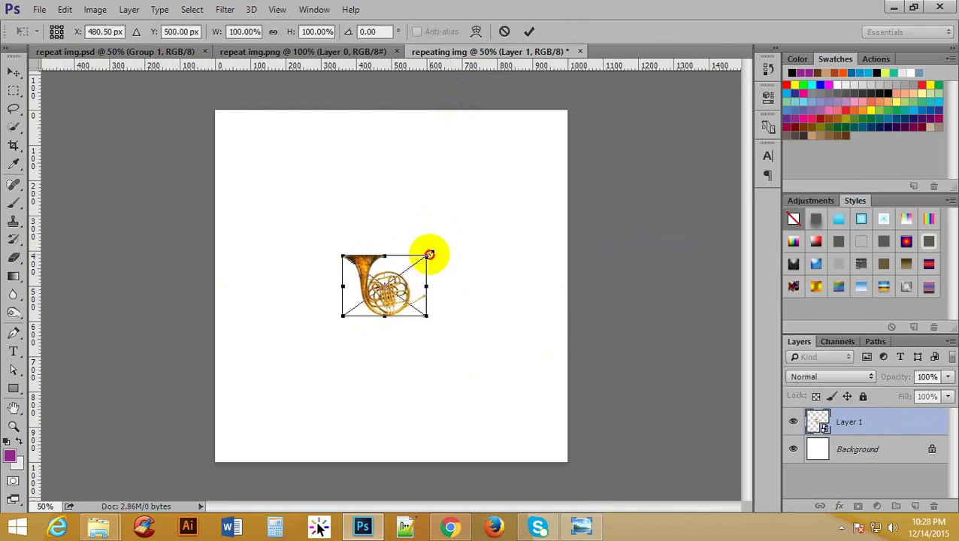
{"action": "left_click_drag", "start_coordinate": [428, 255], "coordinate": [480, 217]}
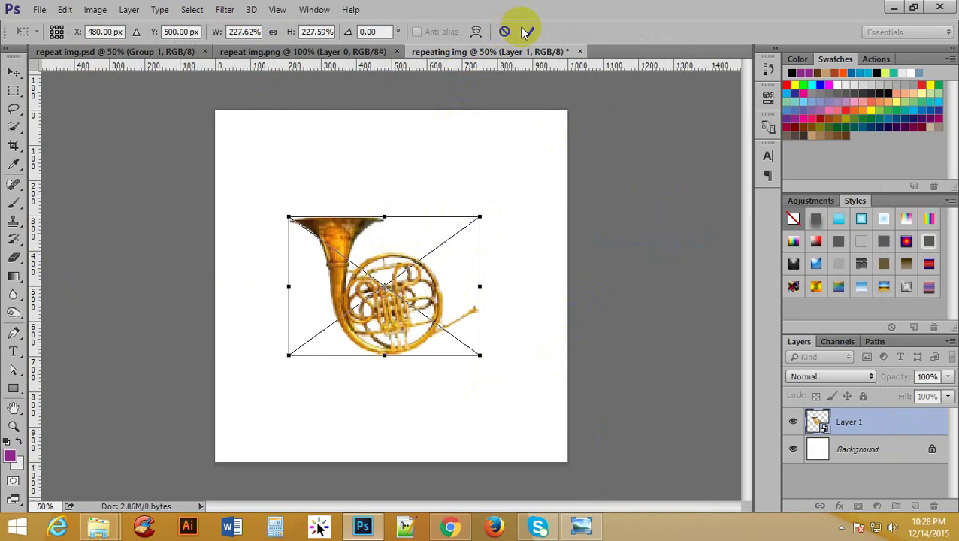
{"action": "left_click", "coordinate": [527, 32]}
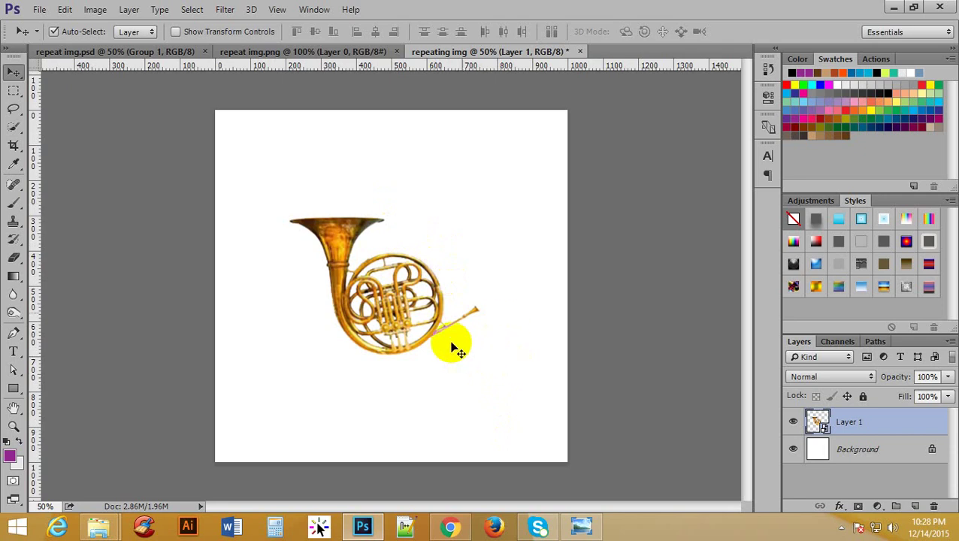
Step: Shift the horn slightly left and rasterize Layer 1
{"action": "left_click_drag", "start_coordinate": [399, 353], "coordinate": [381, 353]}
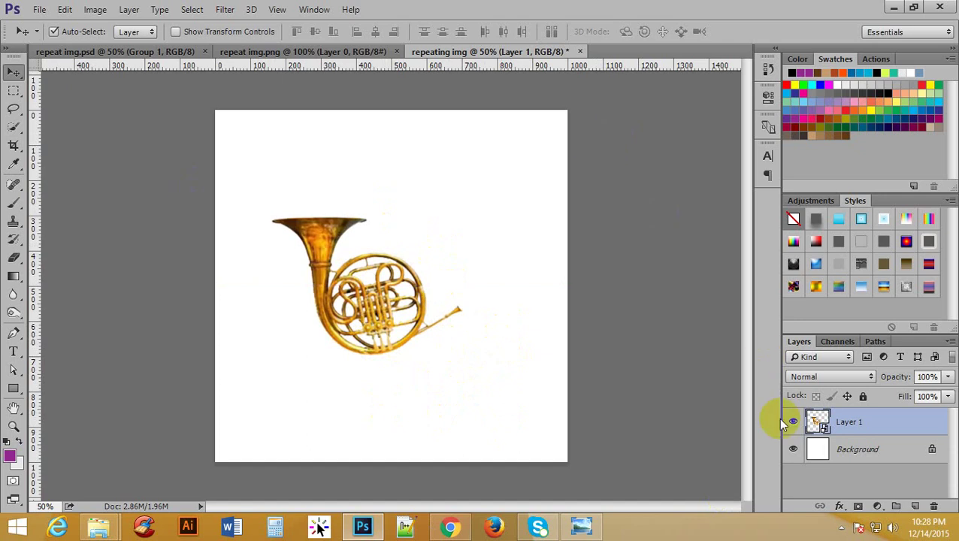
{"action": "right_click", "coordinate": [886, 416]}
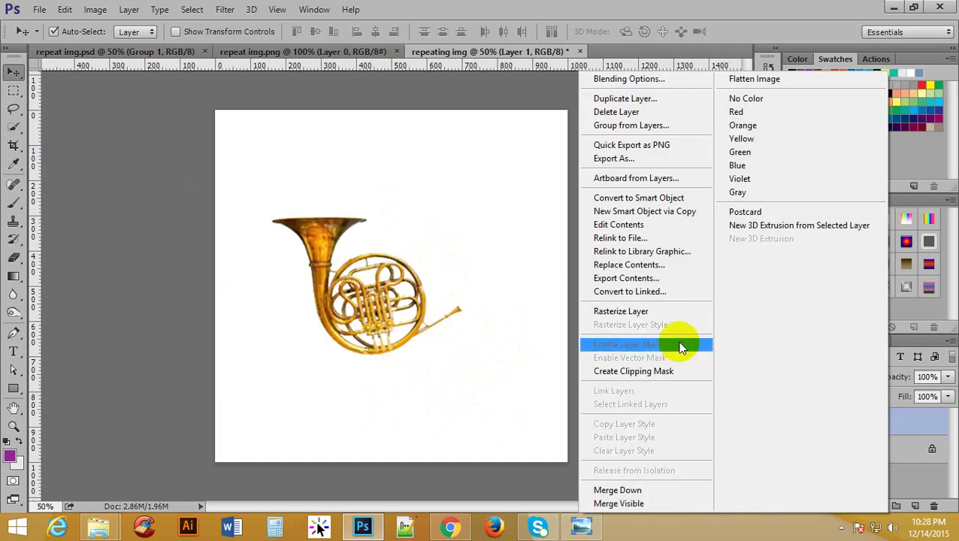
{"action": "left_click", "coordinate": [659, 312]}
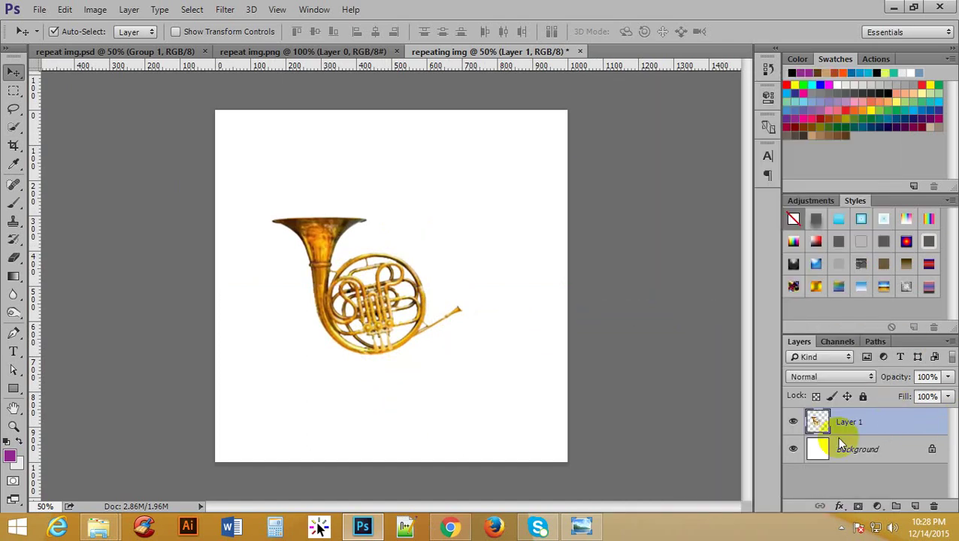
Step: Reposition the horn, check its edge distances, and duplicate it as Layer 1 copy
{"action": "left_click_drag", "start_coordinate": [563, 428], "coordinate": [413, 460]}
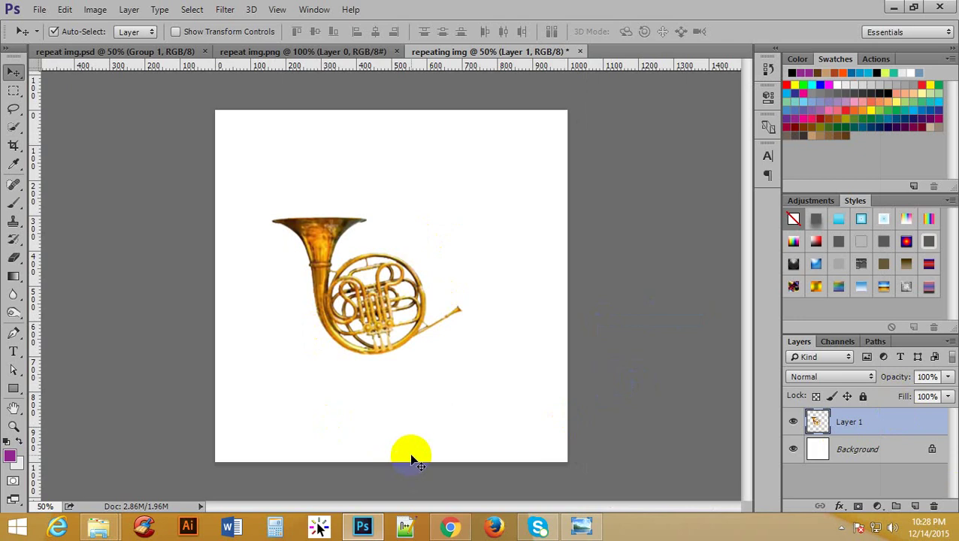
{"action": "key", "text": "ctrl"}
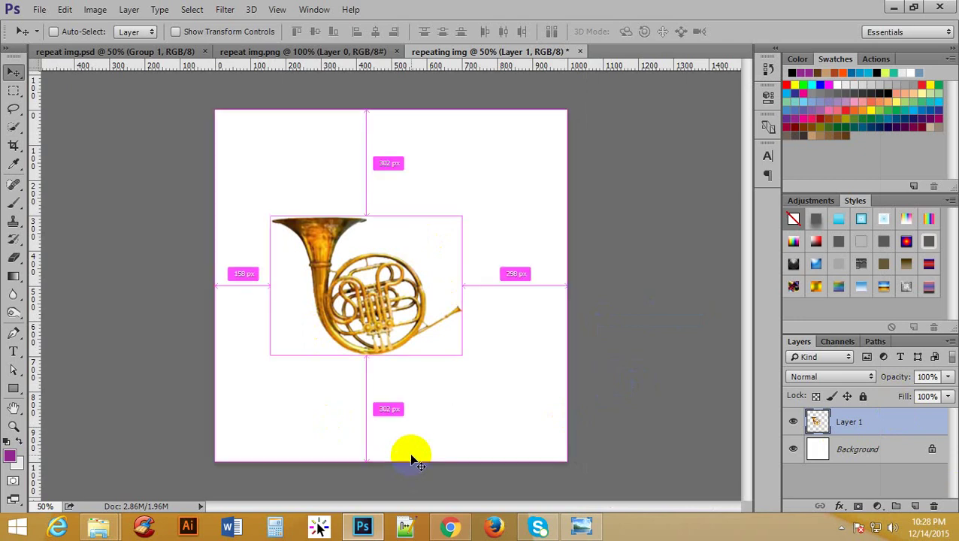
{"action": "key", "text": "ctrl+j"}
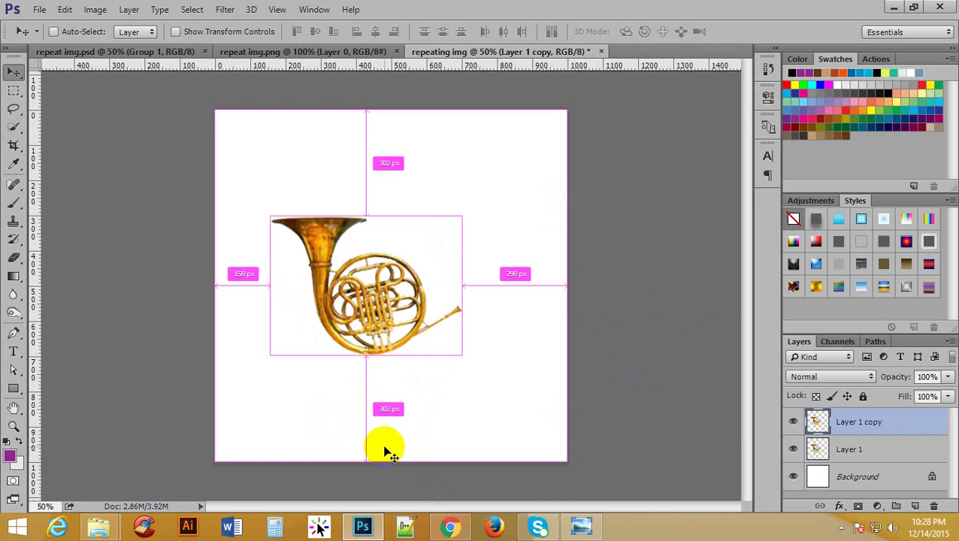
Step: Move Layer 1 copy's transform pivot down-right and rotate the copy 12°
{"action": "key", "text": "ctrl+t"}
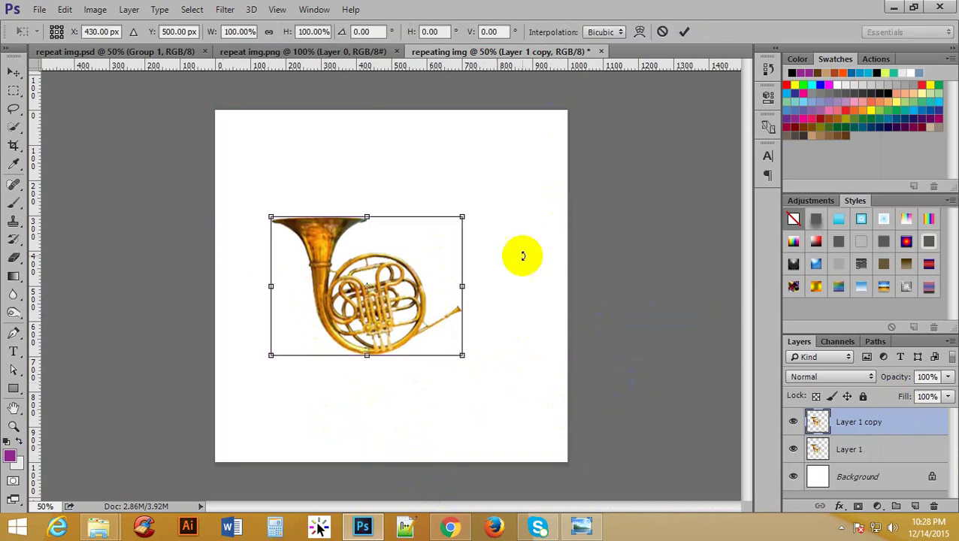
{"action": "left_click", "coordinate": [368, 292]}
{"action": "left_click_drag", "start_coordinate": [366, 288], "coordinate": [368, 286]}
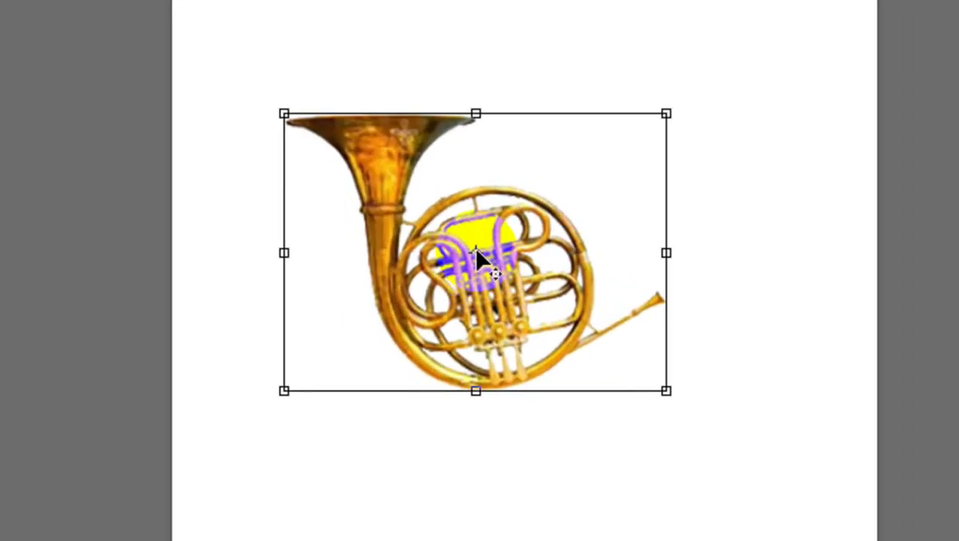
{"action": "mouse_move", "coordinate": [474, 247]}
{"action": "left_mouse_down"}
{"action": "mouse_move", "coordinate": [515, 280]}
{"action": "mouse_move", "coordinate": [655, 301]}
{"action": "left_mouse_up"}
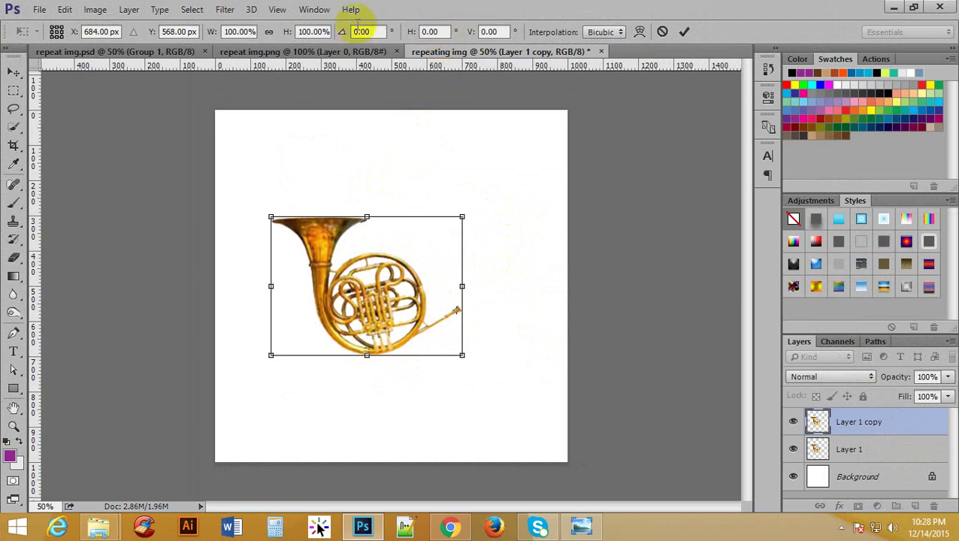
{"action": "left_click", "coordinate": [372, 31]}
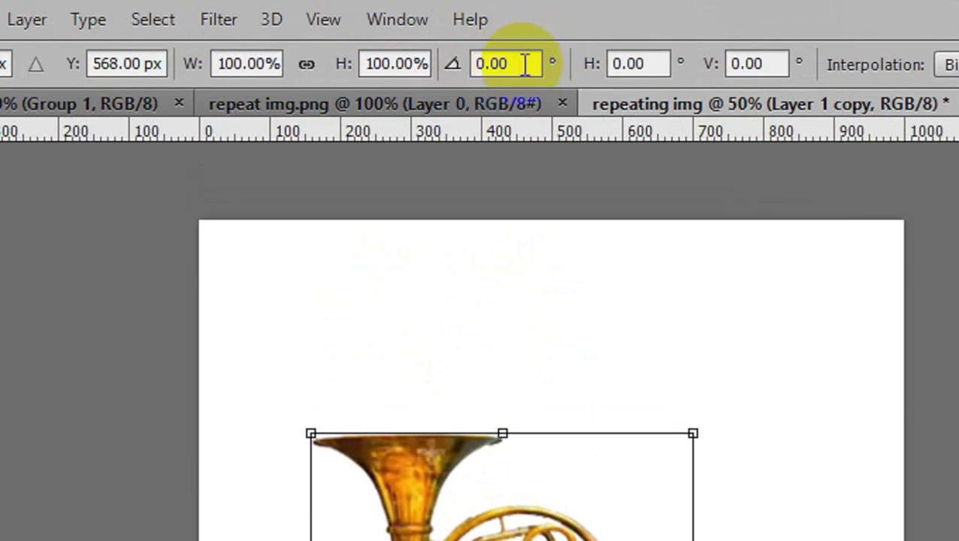
{"action": "left_click", "coordinate": [455, 64]}
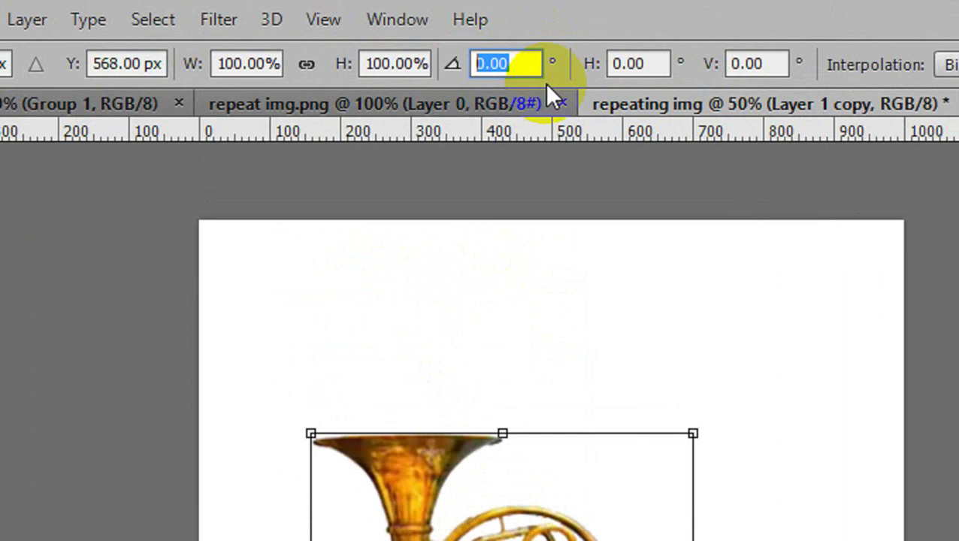
{"action": "type", "text": "12"}
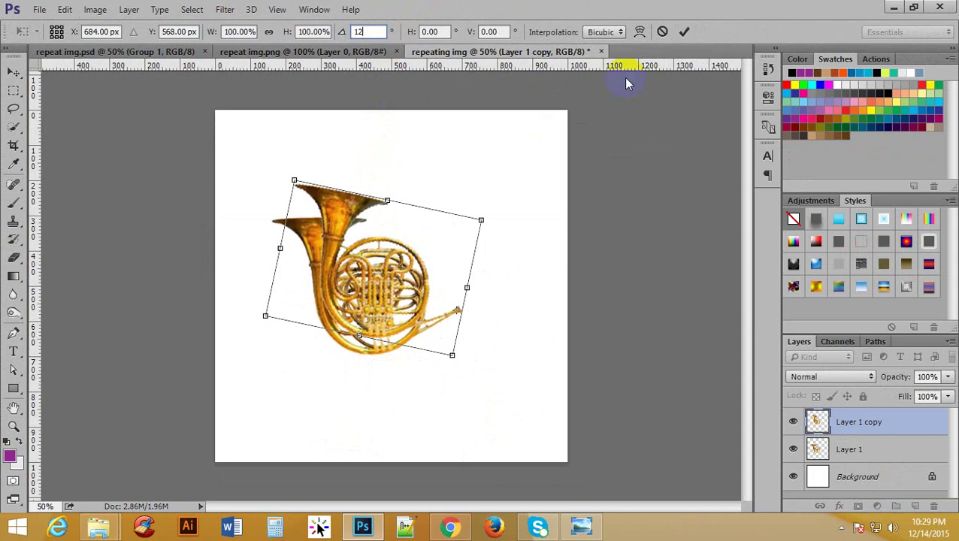
{"action": "left_click", "coordinate": [685, 32]}
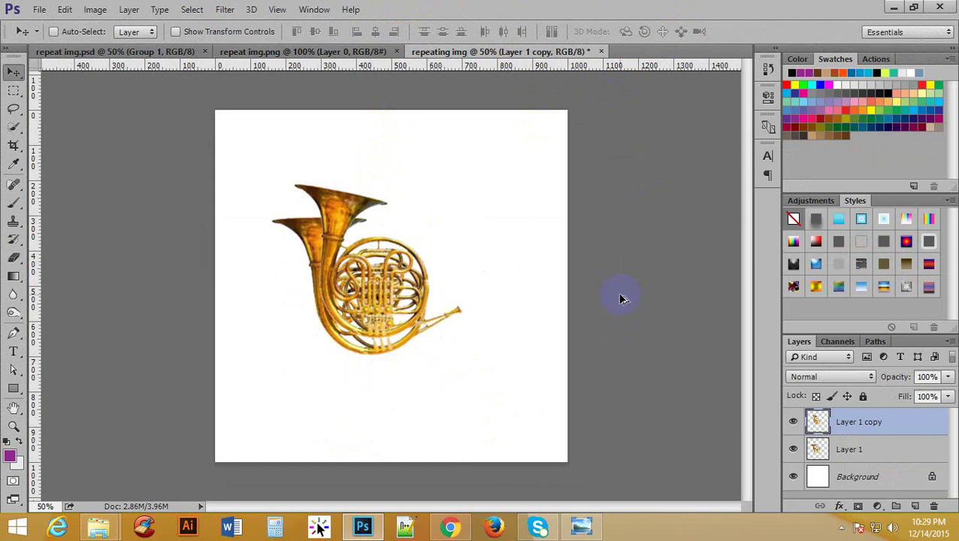
Step: Add four more duplicate-and-rotate horn copies with Ctrl+Alt+Shift+T, up to Layer 1 copy 27
{"action": "key", "text": "ctrl+alt+shift+t"}
{"action": "key", "text": "ctrl+alt+shift+t"}
{"action": "key", "text": "ctrl+alt+shift+t"}
{"action": "key", "text": "ctrl+alt+shift+t"}
{"action": "key", "text": "ctrl+alt+shift+t"}
{"action": "key", "text": "ctrl+alt+shift+t"}
{"action": "key", "text": "ctrl+alt+shift+t"}
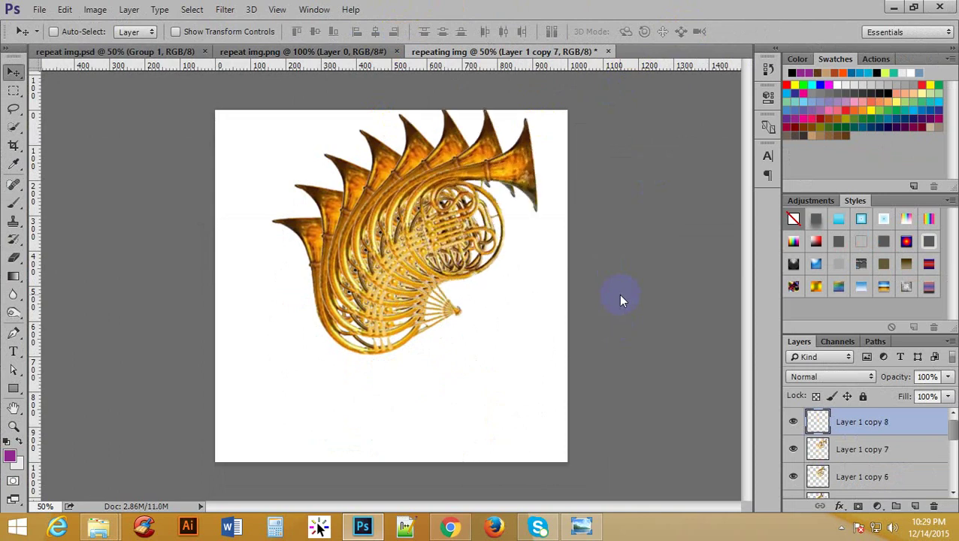
{"action": "key", "text": "ctrl+alt+shift+t"}
{"action": "key", "text": "ctrl+alt+shift+t"}
{"action": "key", "text": "ctrl+alt+shift+t"}
{"action": "key", "text": "ctrl+alt+shift+t"}
{"action": "key", "text": "ctrl+alt+shift+t"}
{"action": "key", "text": "ctrl+alt+shift+t"}
{"action": "key", "text": "ctrl+alt+shift+t"}
{"action": "key", "text": "ctrl+alt+shift+t"}
{"action": "key", "text": "ctrl+alt+shift+t"}
{"action": "key", "text": "ctrl+alt+shift+t"}
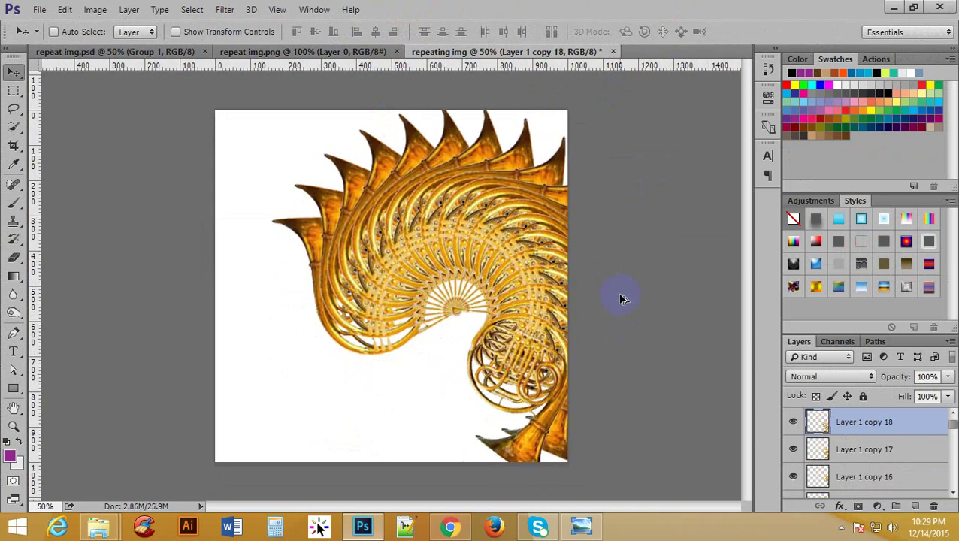
{"action": "key", "text": "ctrl+alt+shift+t"}
{"action": "key", "text": "ctrl+alt+shift+t"}
{"action": "key", "text": "ctrl+alt+shift+t"}
{"action": "key", "text": "ctrl+alt+shift+t"}
{"action": "key", "text": "ctrl+alt+shift+t"}
{"action": "key", "text": "ctrl+alt+shift+t"}
{"action": "key", "text": "ctrl+alt+shift+t"}
{"action": "key", "text": "ctrl+alt+shift+t"}
{"action": "key", "text": "ctrl+alt+shift+t"}
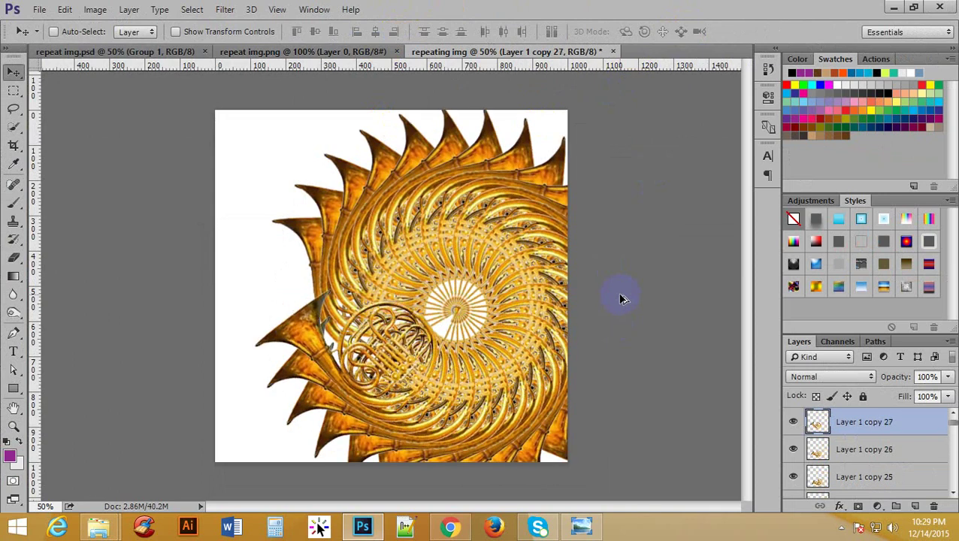
{"action": "key", "text": "ctrl+alt+shift+t"}
{"action": "key", "text": "ctrl+alt+shift+t"}
{"action": "key", "text": "ctrl+alt+shift+t"}
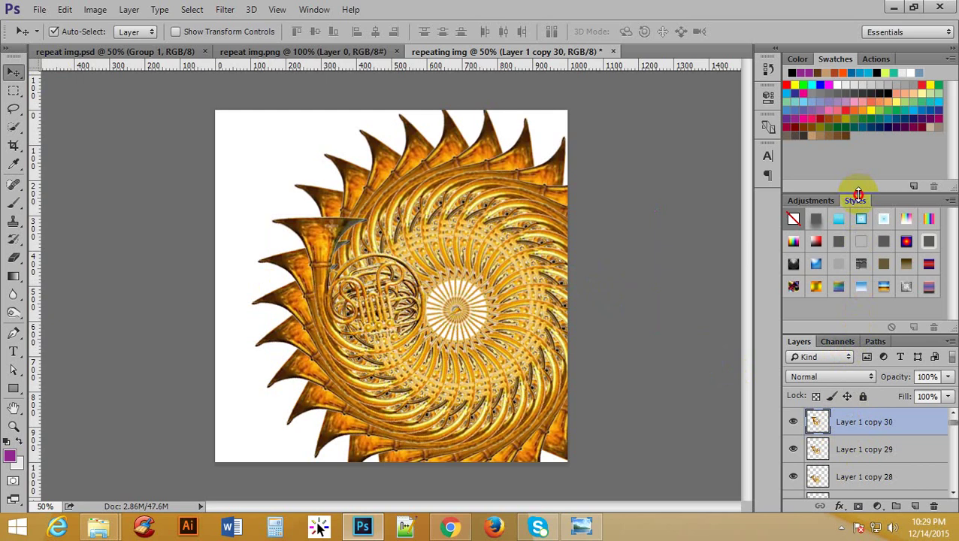
Step: Shrink the Swatches and Styles panels to lengthen the Layers list, then scroll through the horn layers
{"action": "left_click_drag", "start_coordinate": [859, 194], "coordinate": [856, 148]}
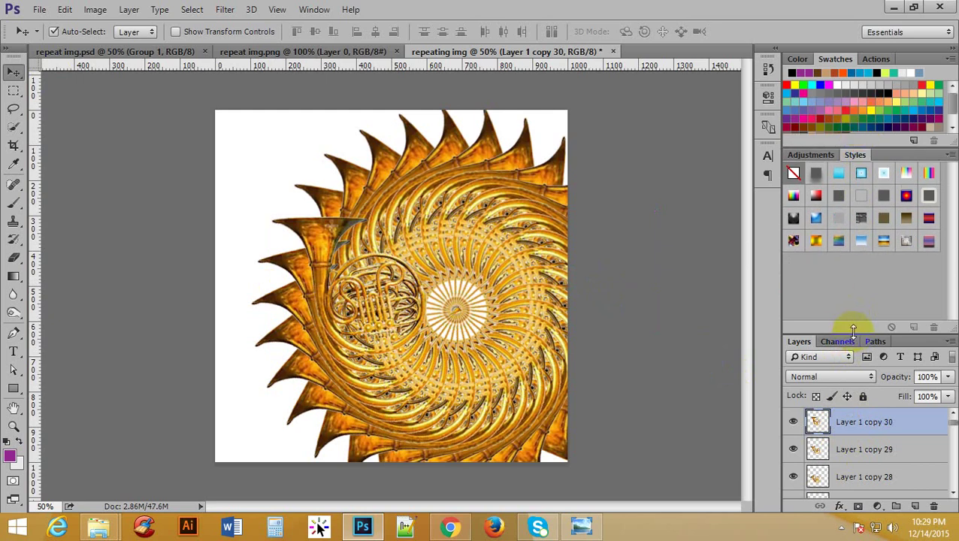
{"action": "left_click_drag", "start_coordinate": [853, 333], "coordinate": [857, 260]}
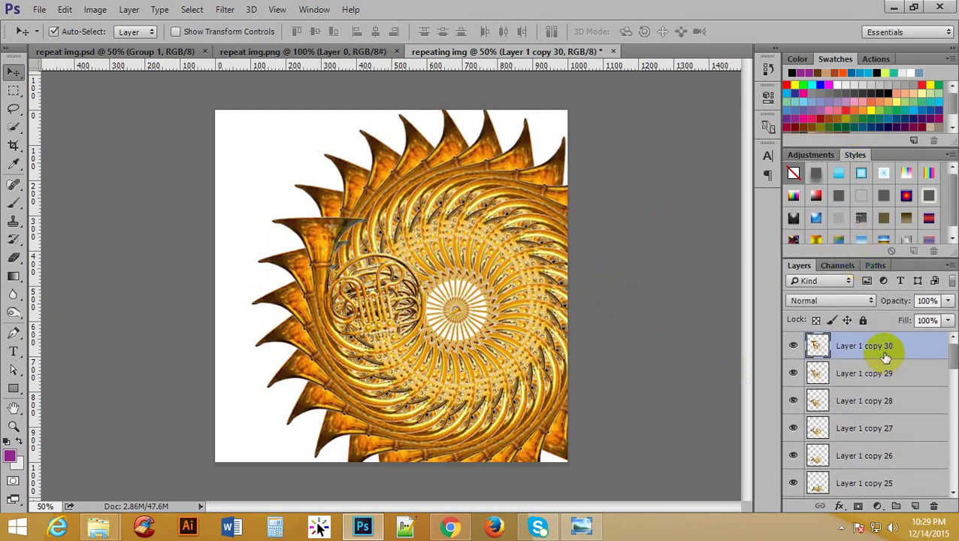
{"action": "left_click", "coordinate": [323, 214]}
{"action": "left_click", "coordinate": [470, 455]}
{"action": "left_click", "coordinate": [278, 316]}
{"action": "left_click", "coordinate": [318, 474]}
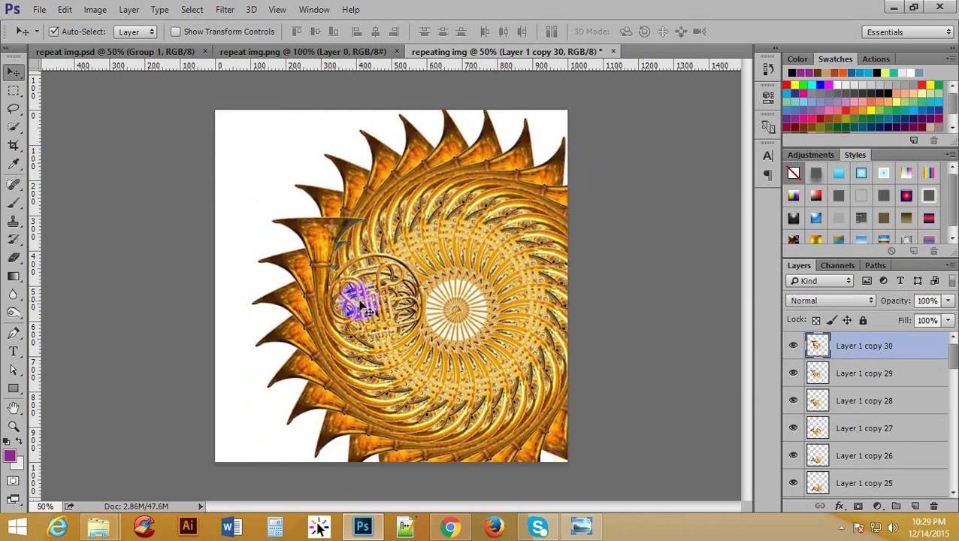
{"action": "left_click", "coordinate": [951, 359]}
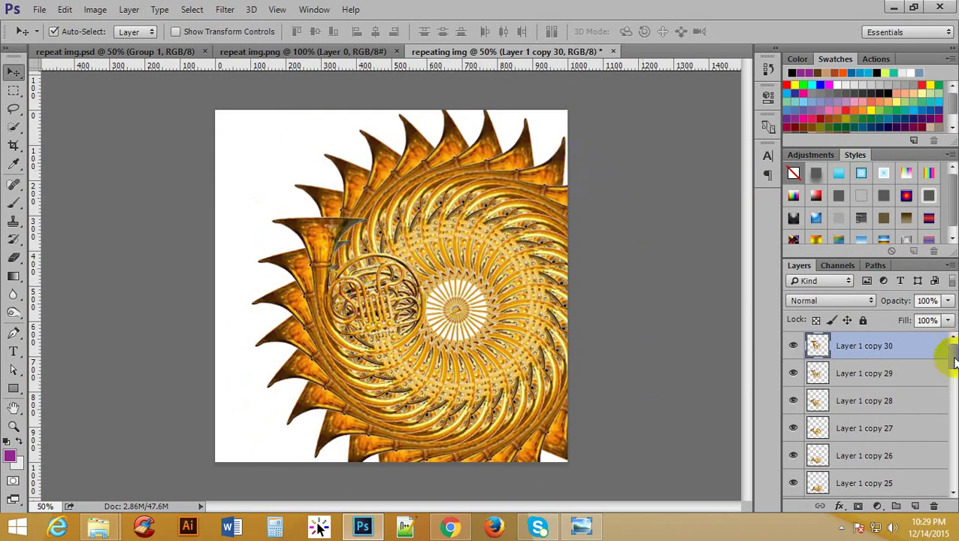
{"action": "left_click_drag", "start_coordinate": [953, 359], "coordinate": [950, 468]}
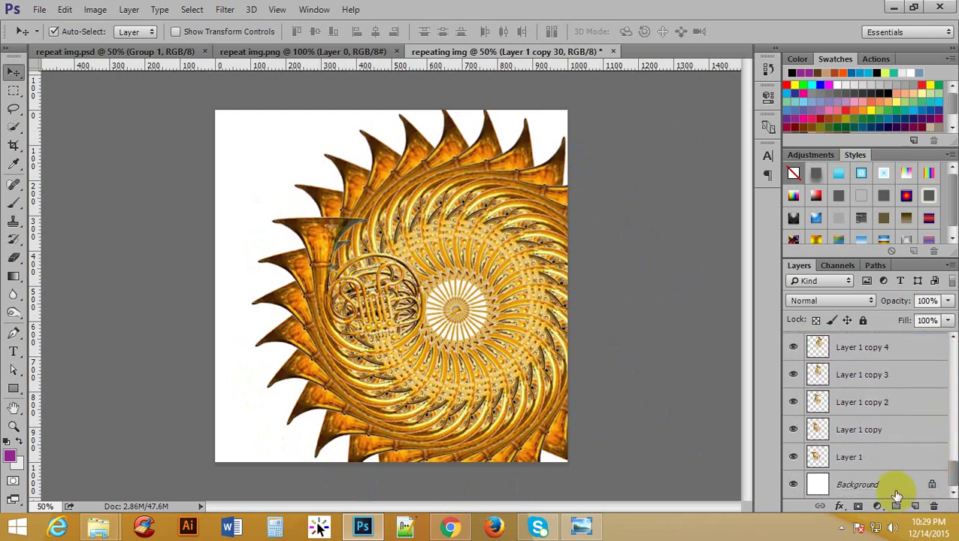
Step: Select Layer 1 through Layer 1 copy 30 and group them into Group 1
{"action": "left_click", "coordinate": [871, 459]}
{"action": "left_click_drag", "start_coordinate": [952, 473], "coordinate": [953, 340]}
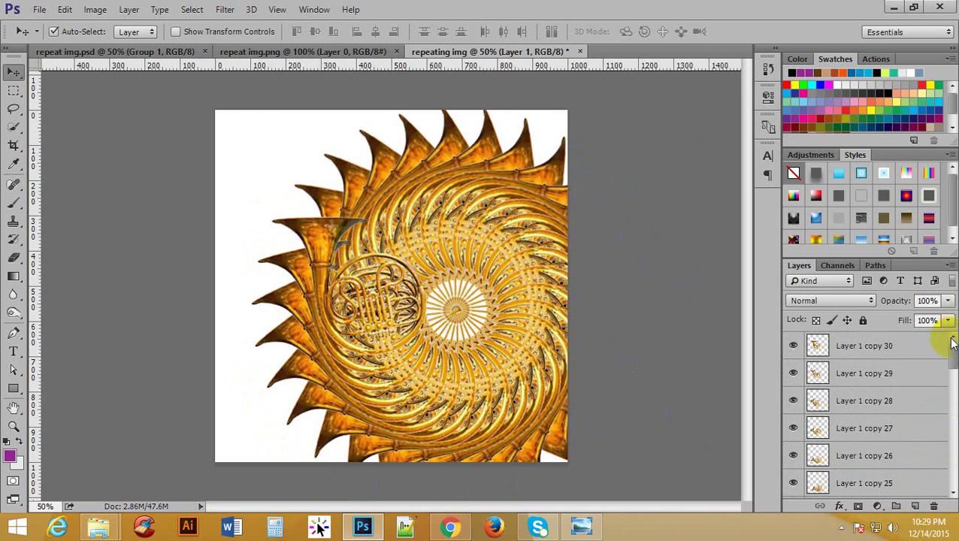
{"action": "left_click", "coordinate": [886, 346], "text": "shift"}
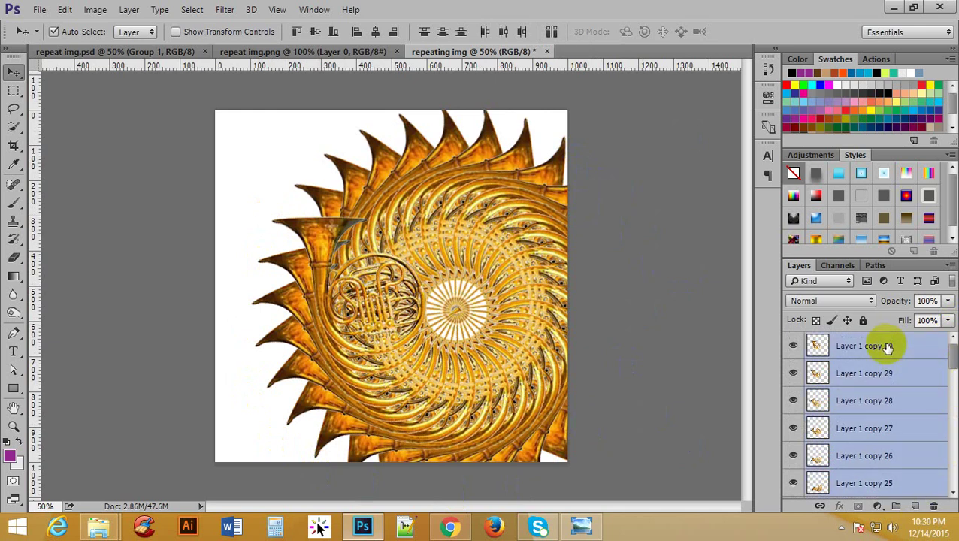
{"action": "key", "text": "ctrl+g"}
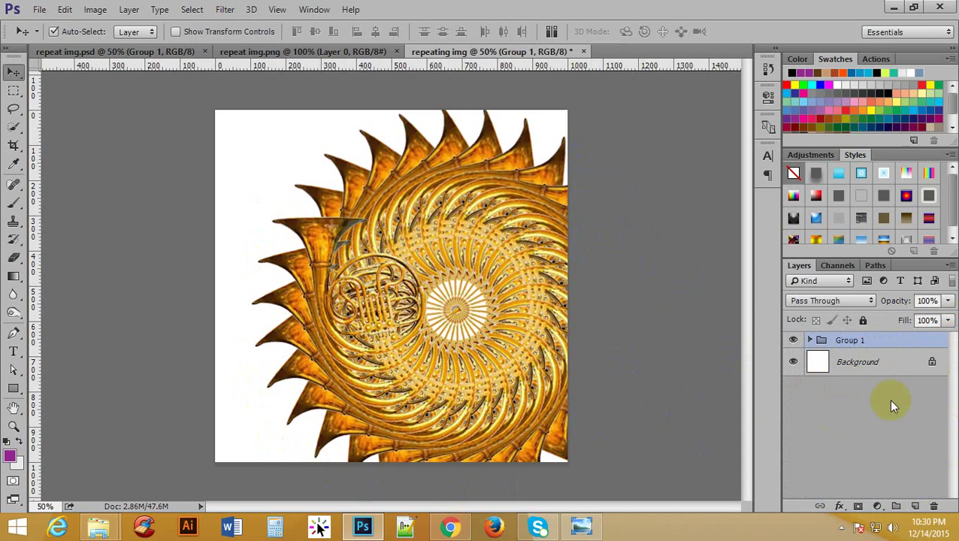
Step: Set Move tool Auto-Select to Group and shift the sunburst left
{"action": "left_click", "coordinate": [135, 32]}
{"action": "left_click", "coordinate": [127, 45]}
{"action": "left_click_drag", "start_coordinate": [482, 280], "coordinate": [425, 286]}
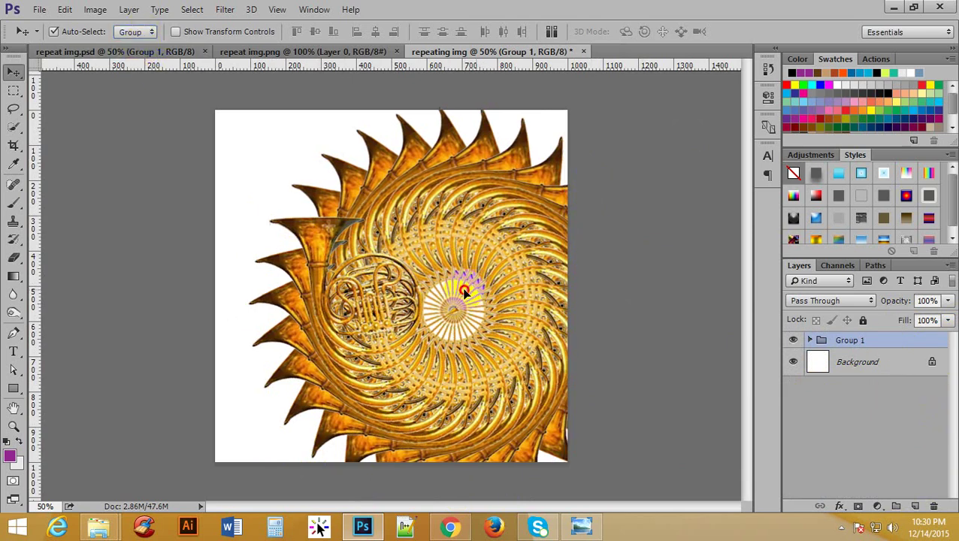
{"action": "key", "text": "ctrl"}
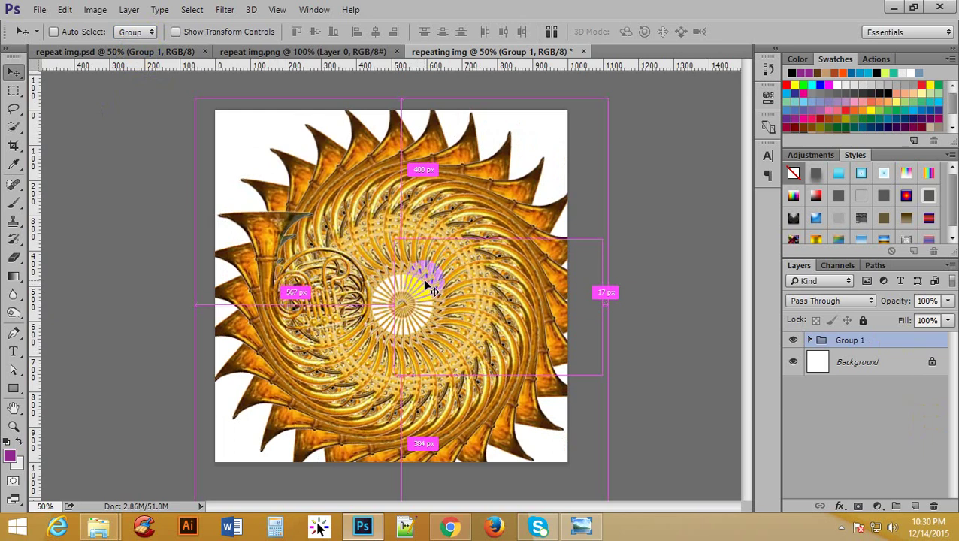
Step: Scale Group 1 down to about 70% and centre it on the canvas
{"action": "key", "text": "ctrl+t"}
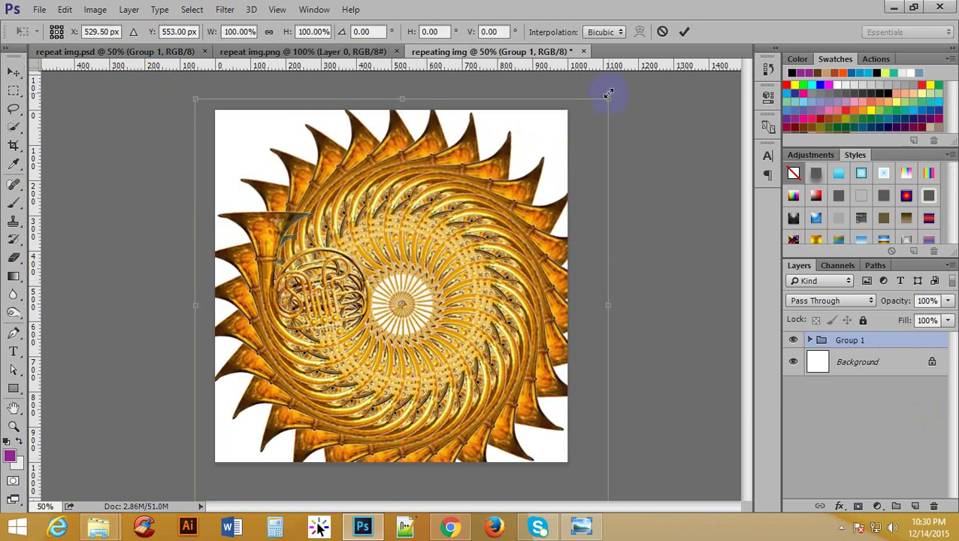
{"action": "left_click_drag", "start_coordinate": [607, 97], "coordinate": [553, 165]}
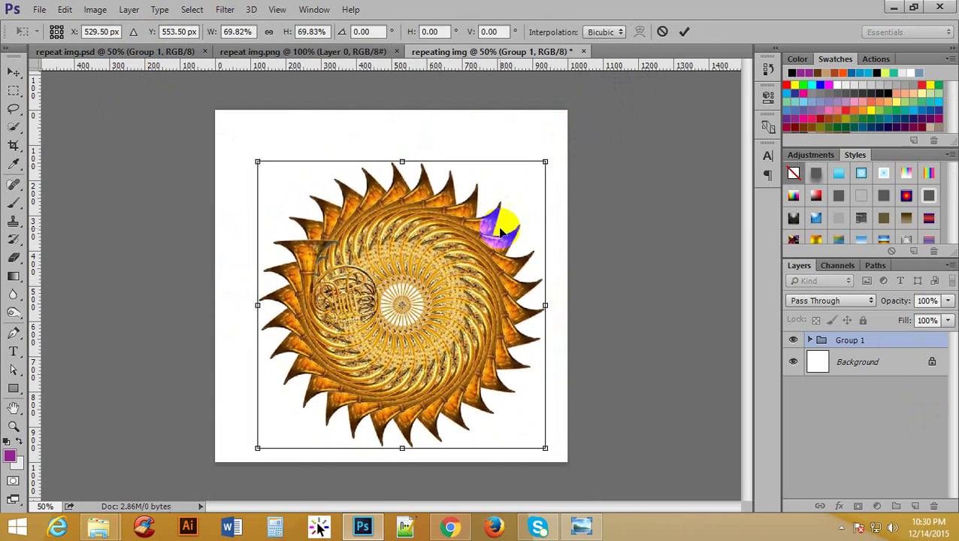
{"action": "left_click_drag", "start_coordinate": [443, 261], "coordinate": [428, 249]}
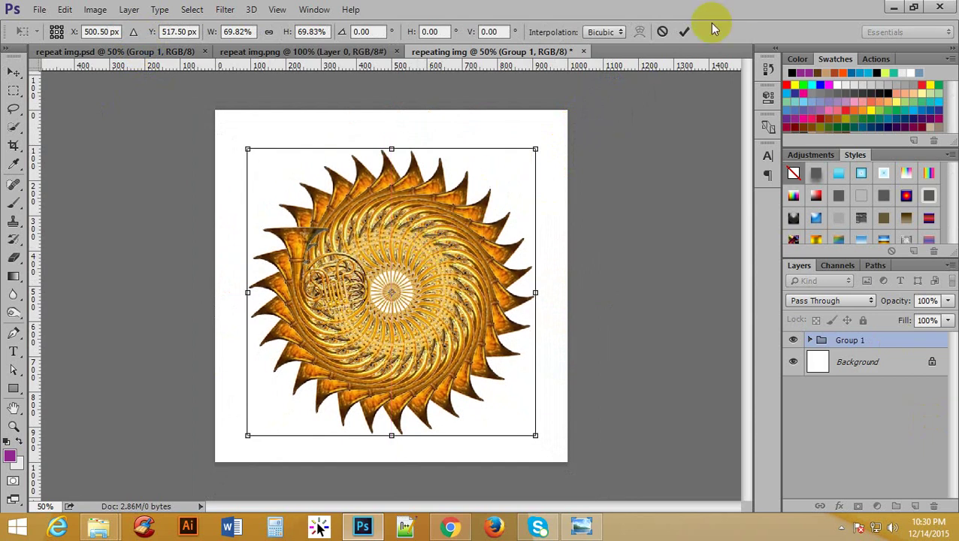
{"action": "left_click", "coordinate": [686, 33]}
{"action": "left_click", "coordinate": [473, 307], "text": "ctrl"}
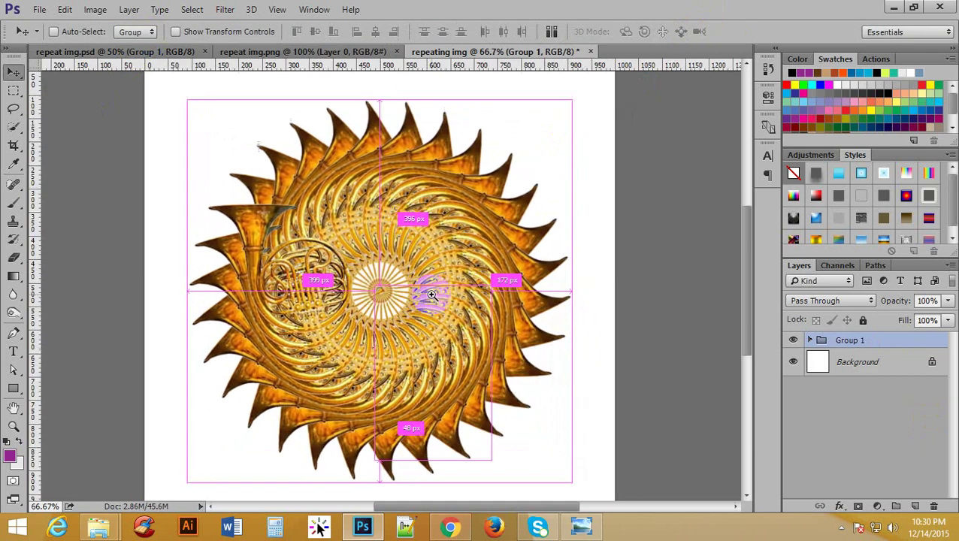
{"action": "left_click", "coordinate": [349, 435], "text": "ctrl+alt"}
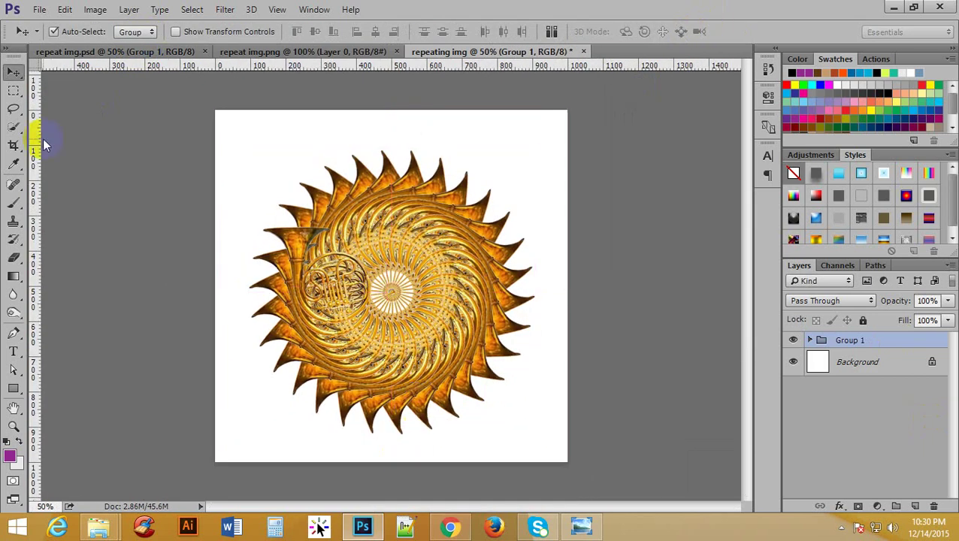
Step: Zoom in on the shadowed sunburst in the finished reference document
{"action": "left_click", "coordinate": [139, 51]}
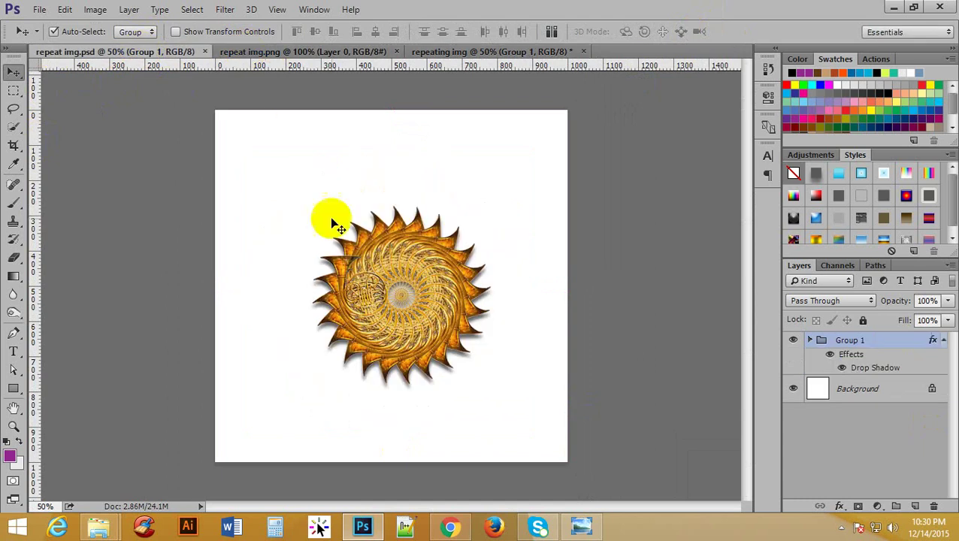
{"action": "left_click", "coordinate": [360, 300], "text": "ctrl"}
{"action": "left_click", "coordinate": [360, 301], "text": "ctrl"}
{"action": "left_click_drag", "start_coordinate": [417, 406], "coordinate": [402, 385]}
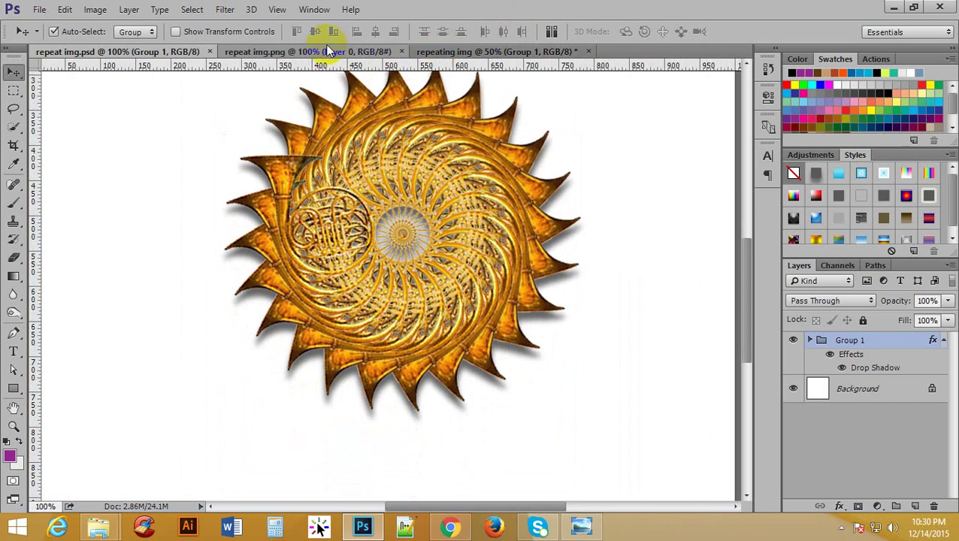
Step: Return to repeating img and open Group 1's Layer Style, cancelling without changes
{"action": "left_click", "coordinate": [481, 51]}
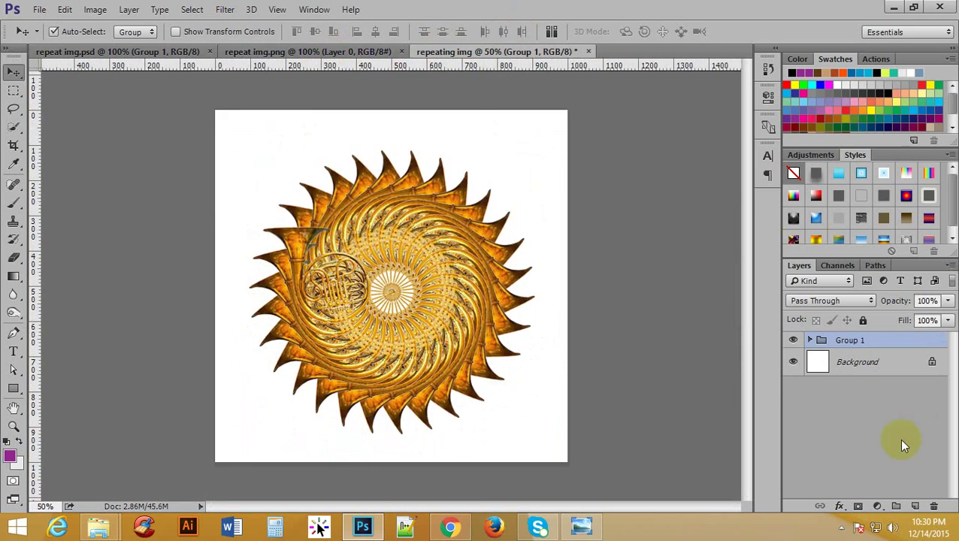
{"action": "double_click", "coordinate": [898, 343]}
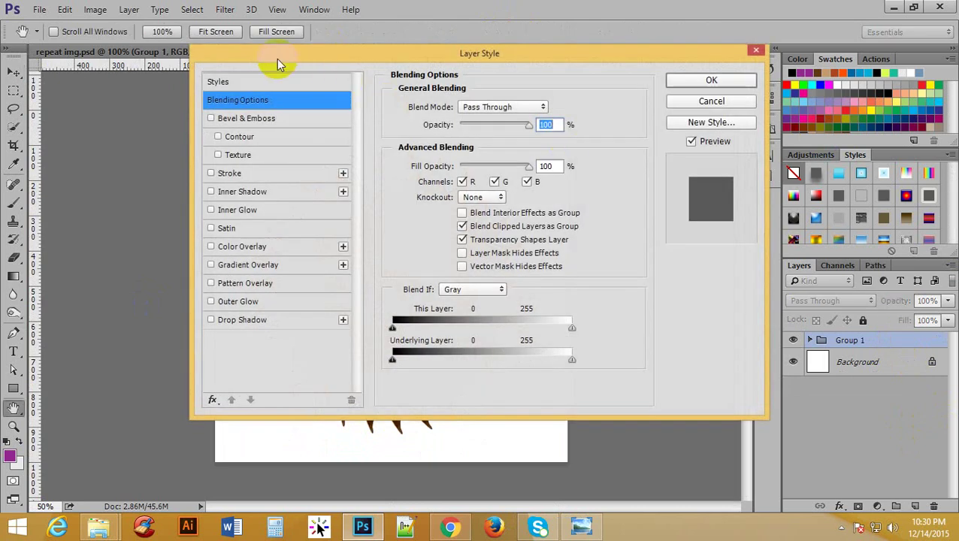
{"action": "mouse_move", "coordinate": [275, 39]}
{"action": "left_mouse_down"}
{"action": "mouse_move", "coordinate": [423, 49]}
{"action": "mouse_move", "coordinate": [447, 25]}
{"action": "left_mouse_up"}
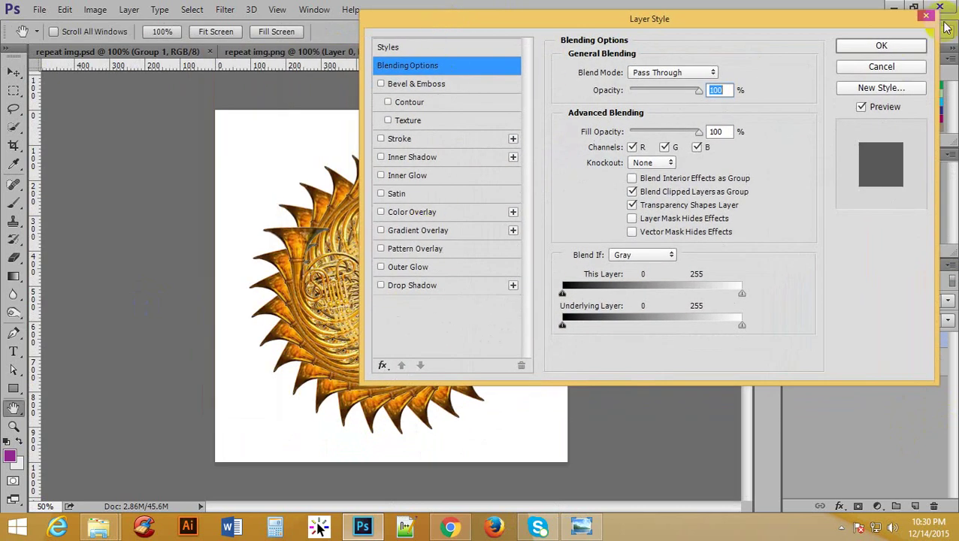
{"action": "left_click", "coordinate": [883, 66]}
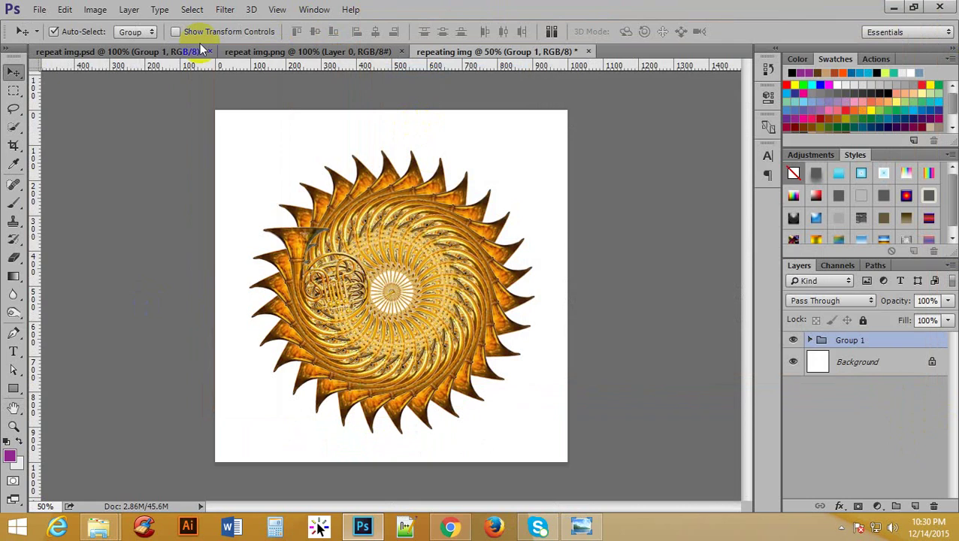
{"action": "left_click", "coordinate": [130, 10]}
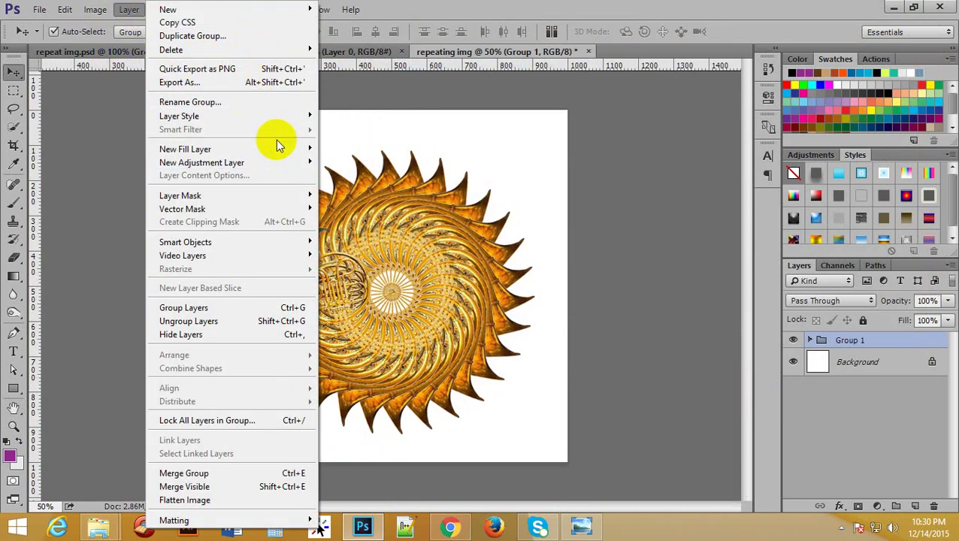
{"action": "mouse_move", "coordinate": [201, 162]}
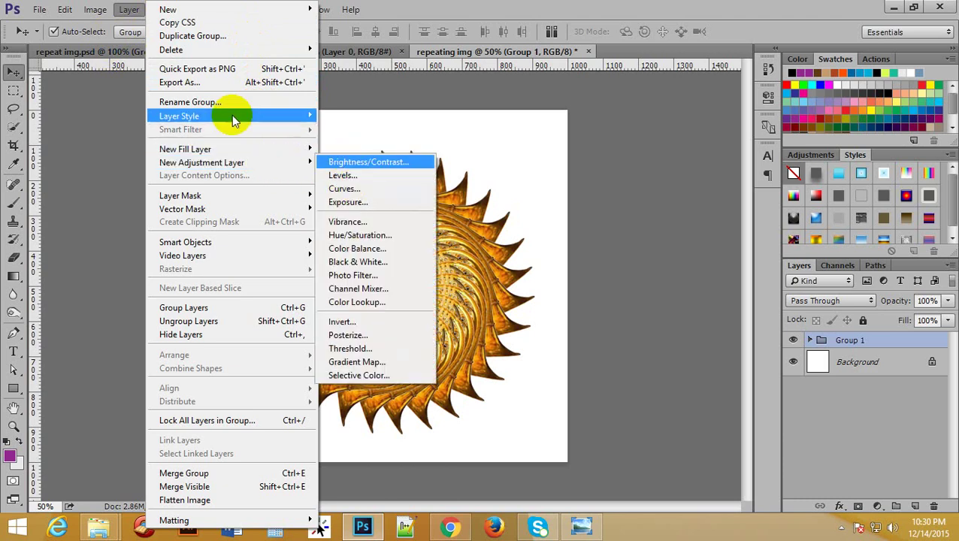
Step: Browse the Layer menu, closing and reopening it to reach the Layer Style effects
{"action": "left_click", "coordinate": [82, 129]}
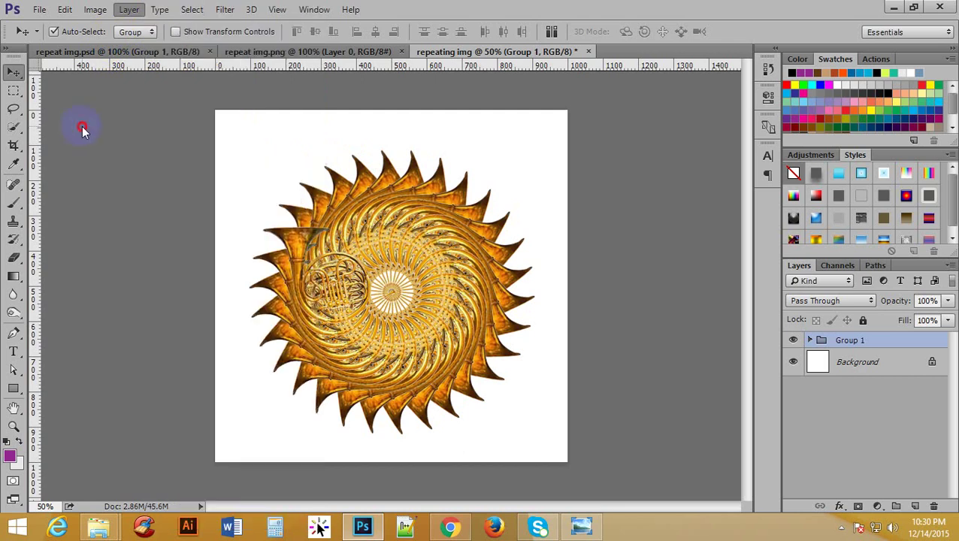
{"action": "left_click", "coordinate": [124, 9]}
{"action": "mouse_move", "coordinate": [168, 9]}
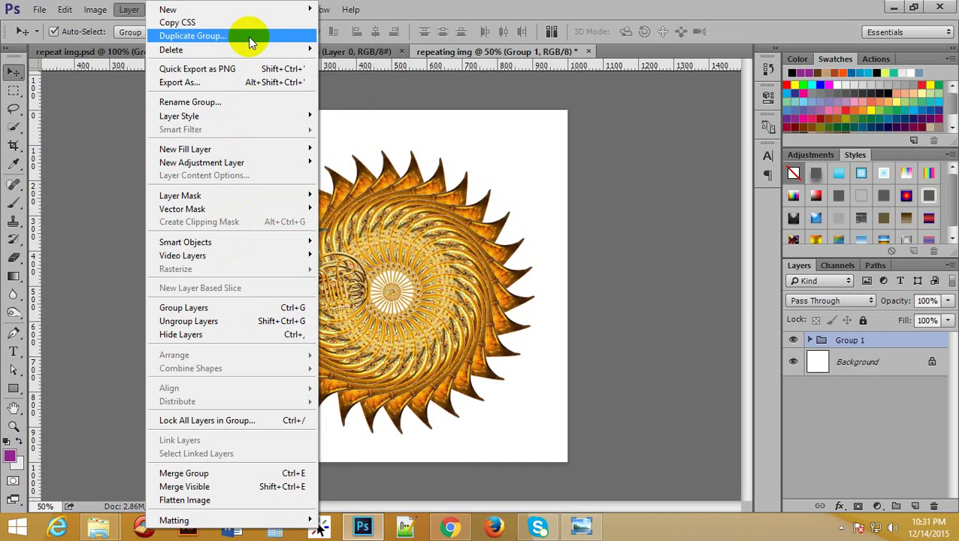
{"action": "mouse_move", "coordinate": [181, 195]}
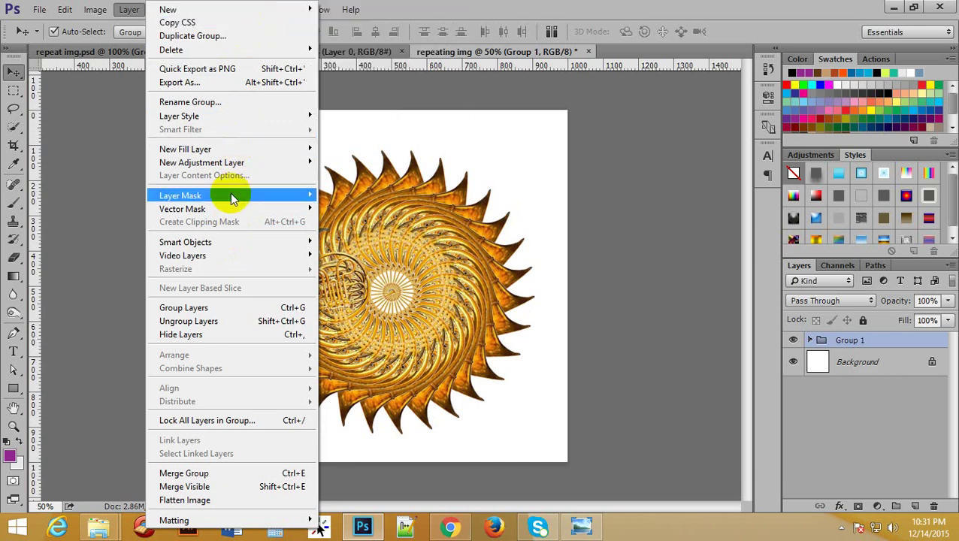
{"action": "left_click", "coordinate": [101, 266]}
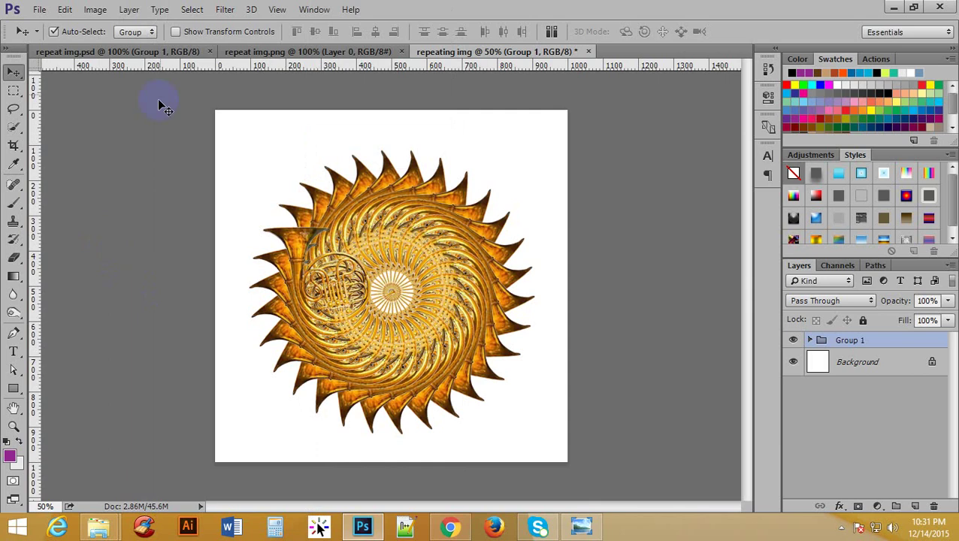
{"action": "left_click", "coordinate": [132, 10]}
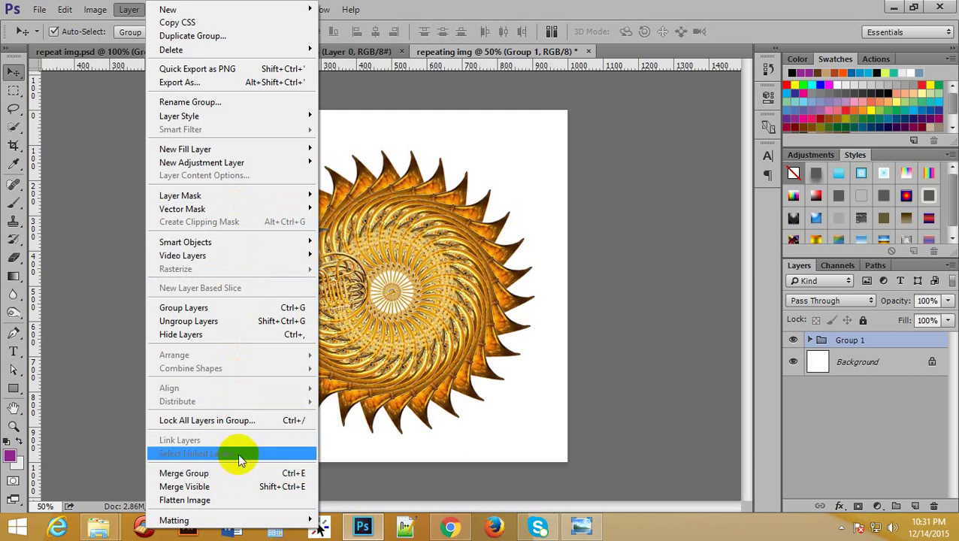
{"action": "left_click", "coordinate": [132, 12]}
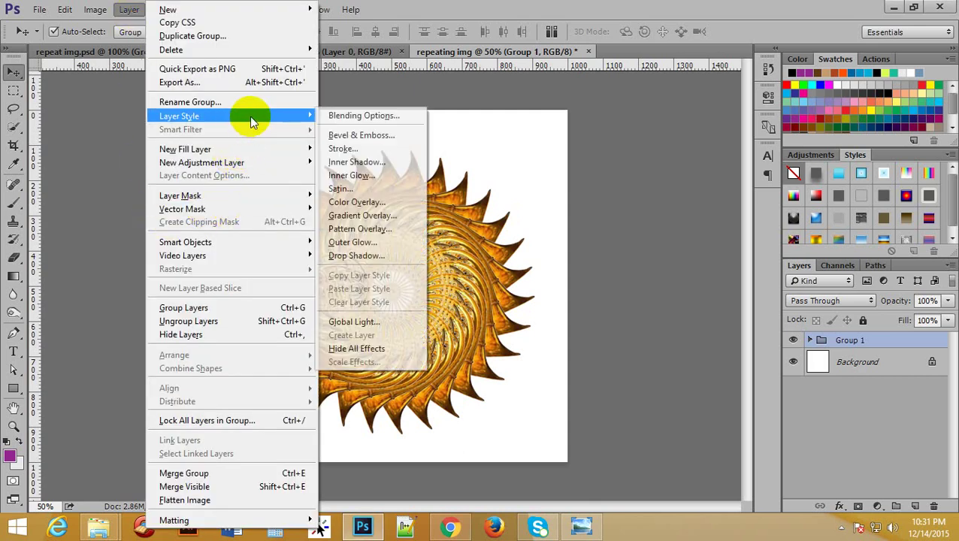
{"action": "mouse_move", "coordinate": [179, 116]}
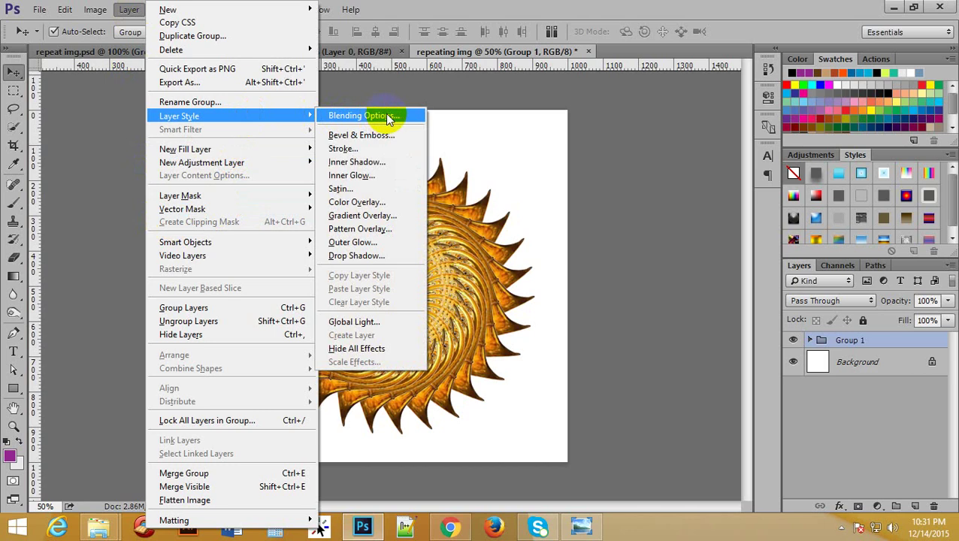
Step: Enable a Drop Shadow layer style on Group 1 through Blending Options
{"action": "left_click", "coordinate": [389, 116]}
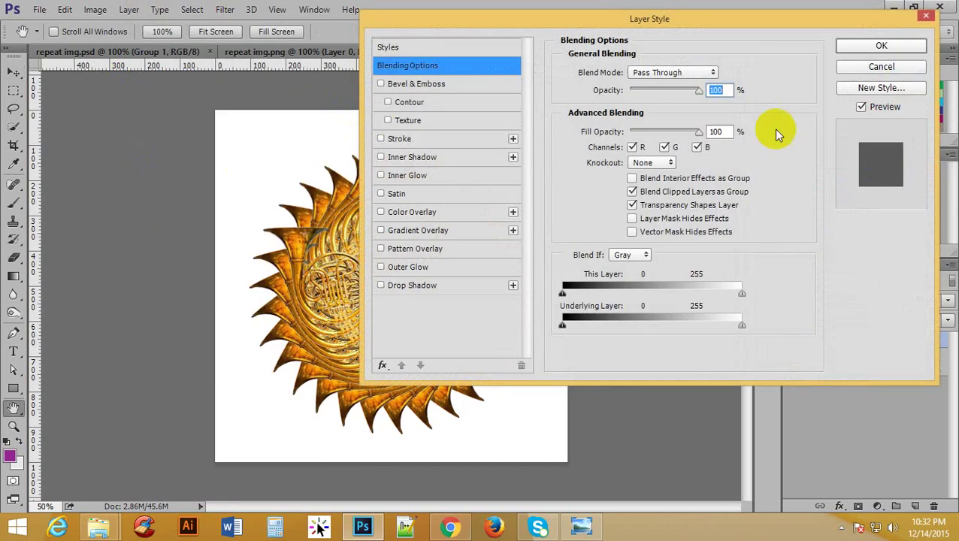
{"action": "left_click_drag", "start_coordinate": [530, 28], "coordinate": [577, 39]}
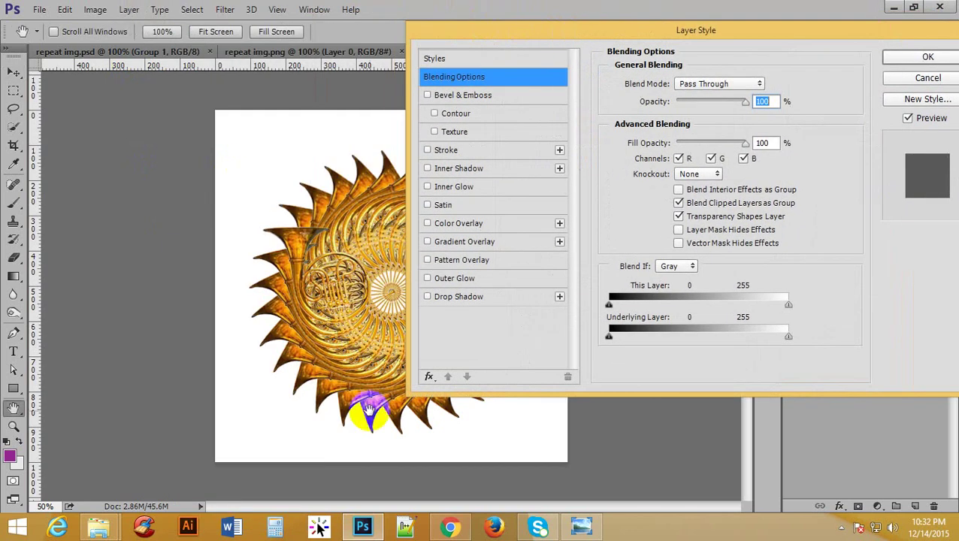
{"action": "left_click", "coordinate": [451, 298]}
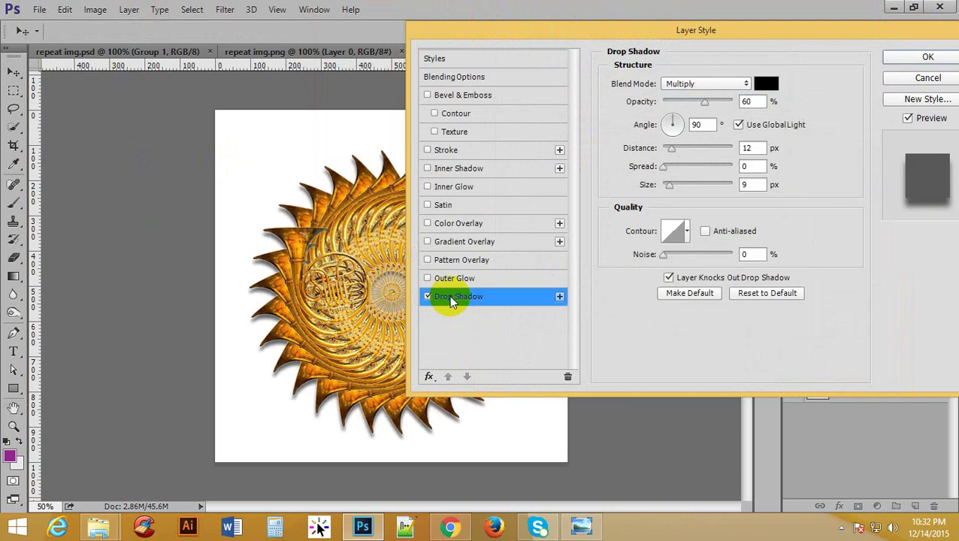
{"action": "left_click_drag", "start_coordinate": [706, 43], "coordinate": [721, 43]}
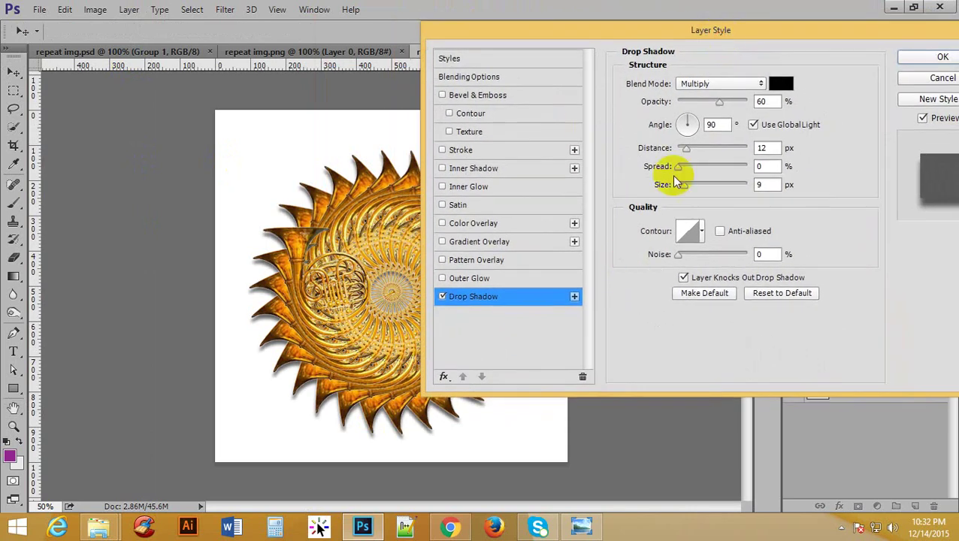
Step: Adjust the drop shadow to 12 px size and about 51% opacity
{"action": "mouse_move", "coordinate": [718, 103]}
{"action": "left_mouse_down"}
{"action": "mouse_move", "coordinate": [738, 105]}
{"action": "mouse_move", "coordinate": [728, 113]}
{"action": "left_mouse_up"}
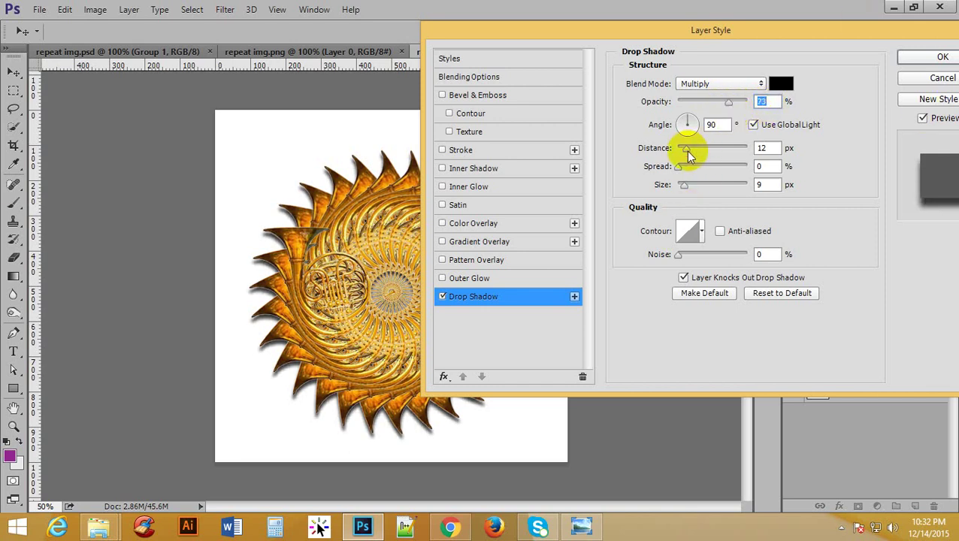
{"action": "left_click_drag", "start_coordinate": [687, 150], "coordinate": [683, 153]}
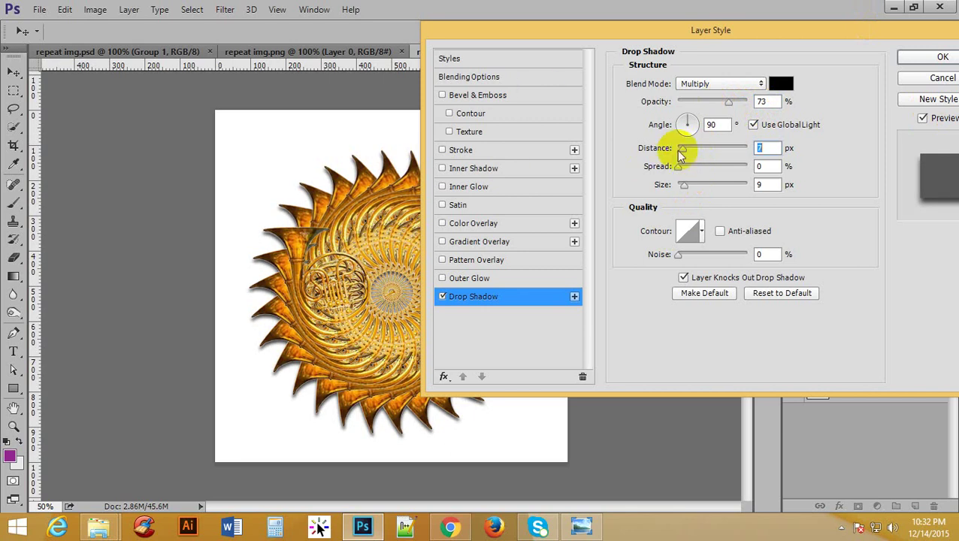
{"action": "left_click_drag", "start_coordinate": [684, 187], "coordinate": [684, 187]}
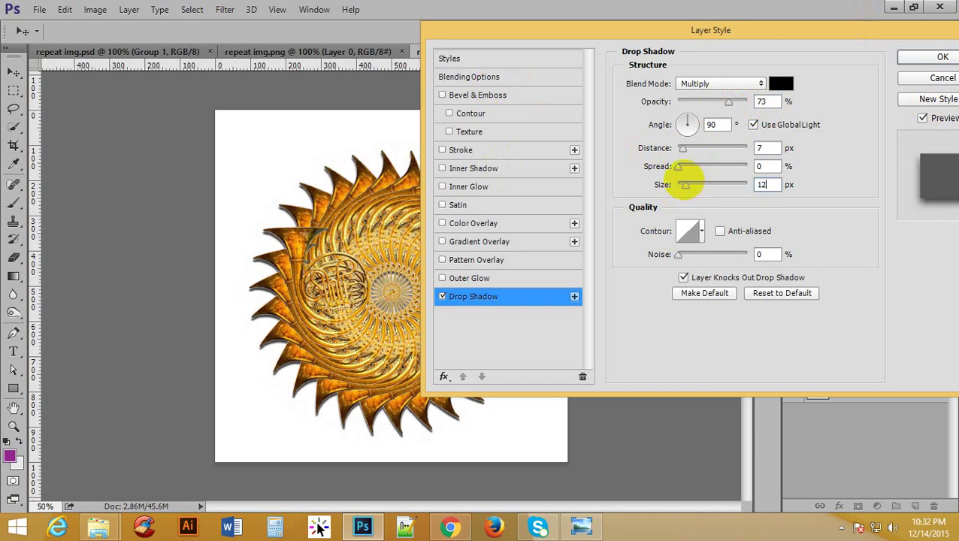
{"action": "left_click_drag", "start_coordinate": [684, 186], "coordinate": [683, 187]}
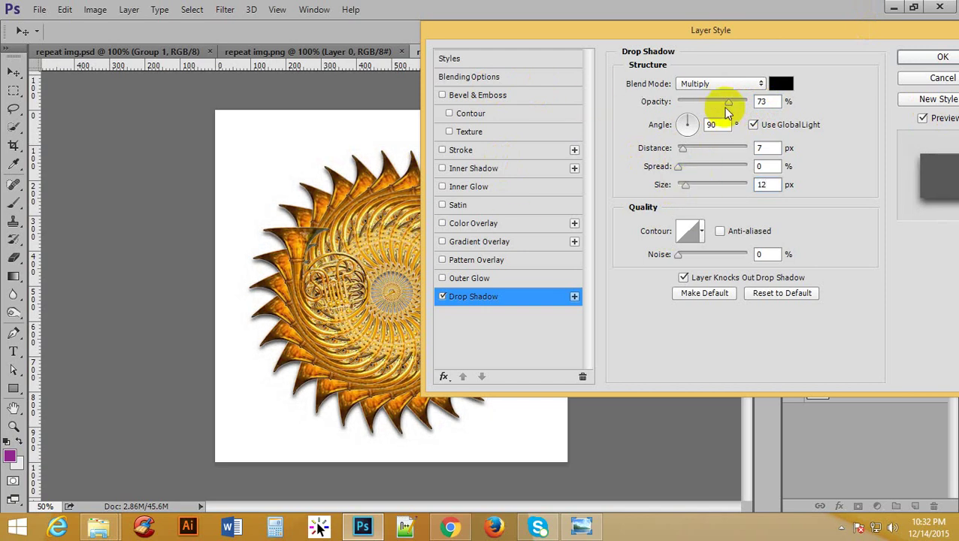
{"action": "left_click_drag", "start_coordinate": [727, 104], "coordinate": [719, 105]}
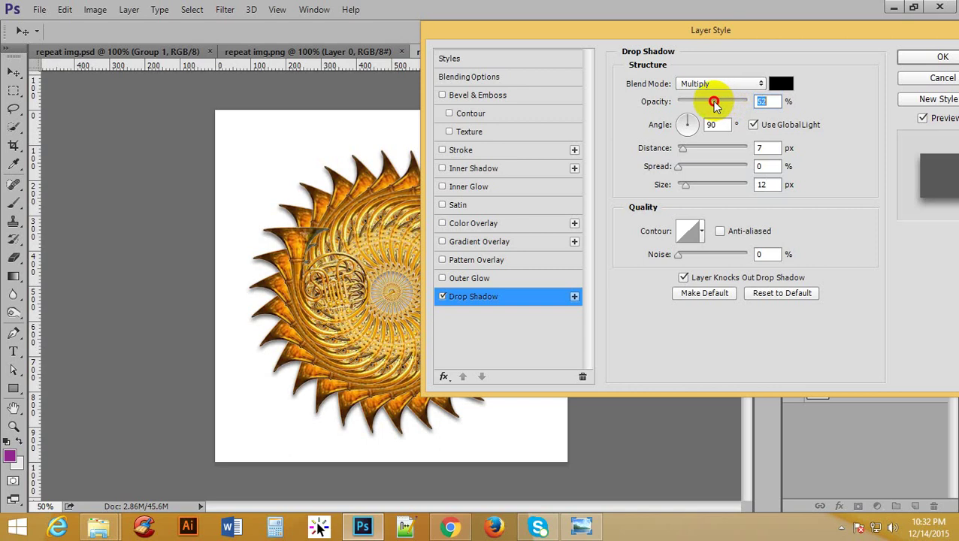
Step: Set the shadow distance to 10 px and apply the drop shadow
{"action": "left_click_drag", "start_coordinate": [590, 34], "coordinate": [569, 62]}
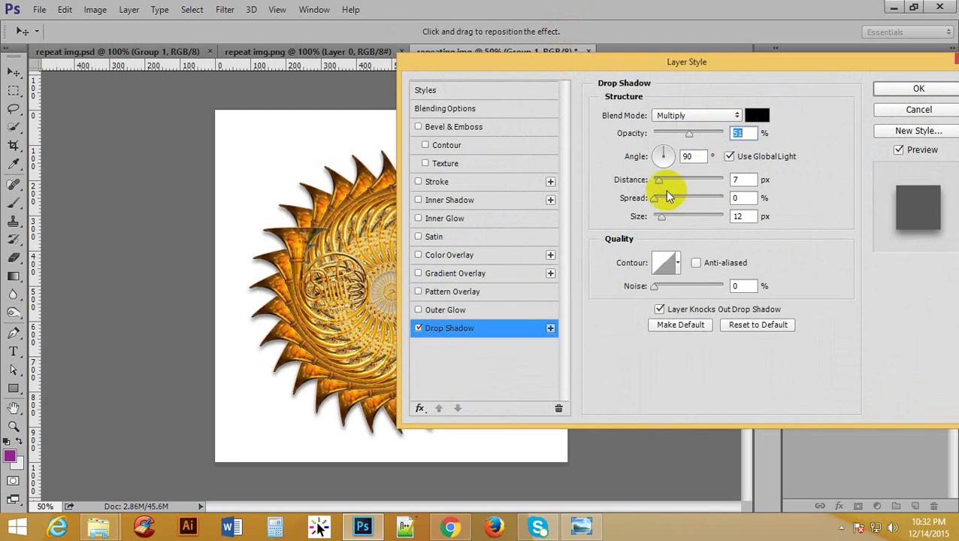
{"action": "left_click", "coordinate": [738, 181]}
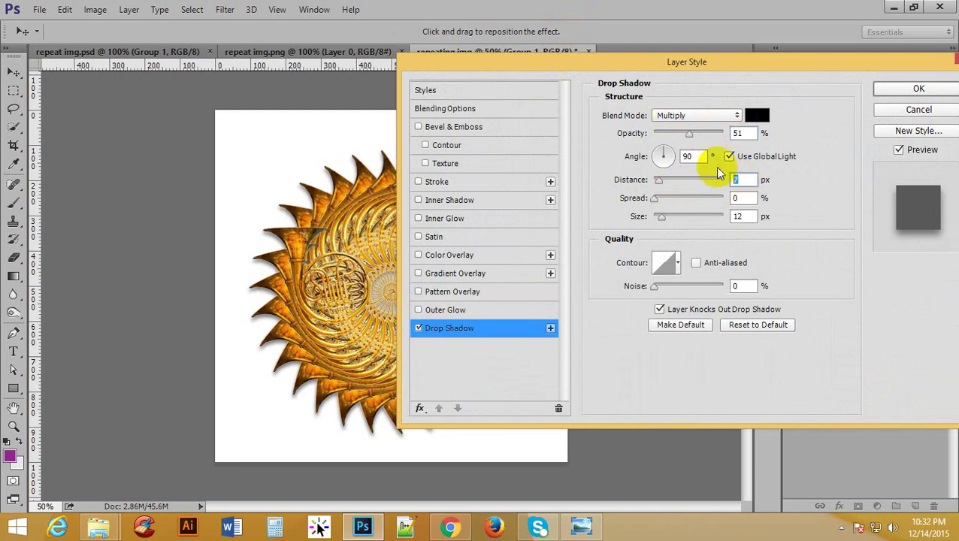
{"action": "type", "text": "10"}
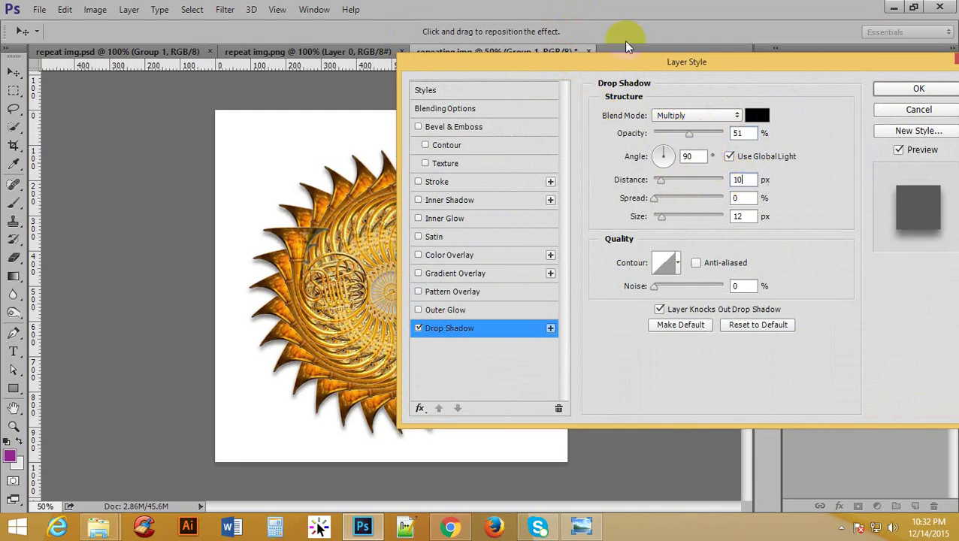
{"action": "left_click_drag", "start_coordinate": [620, 64], "coordinate": [552, 74]}
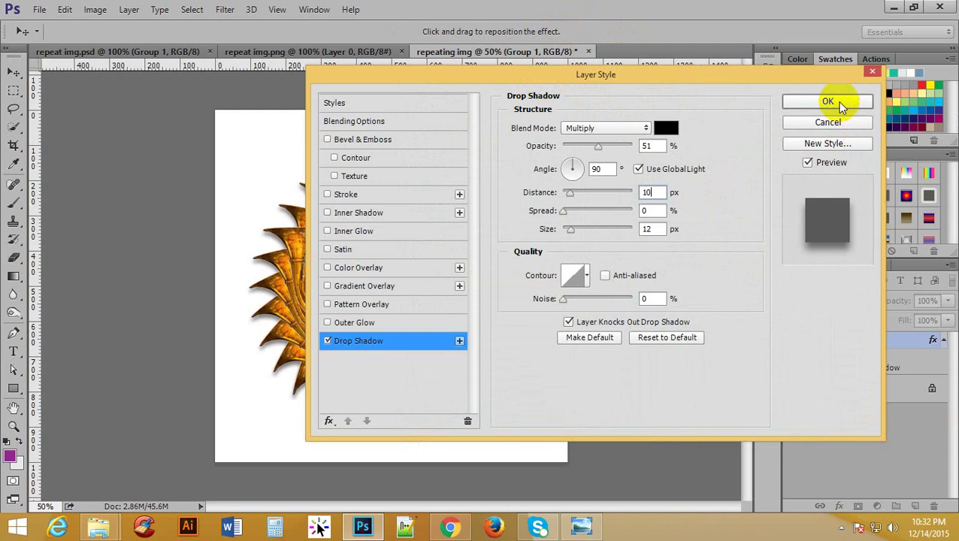
{"action": "left_click", "coordinate": [837, 102]}
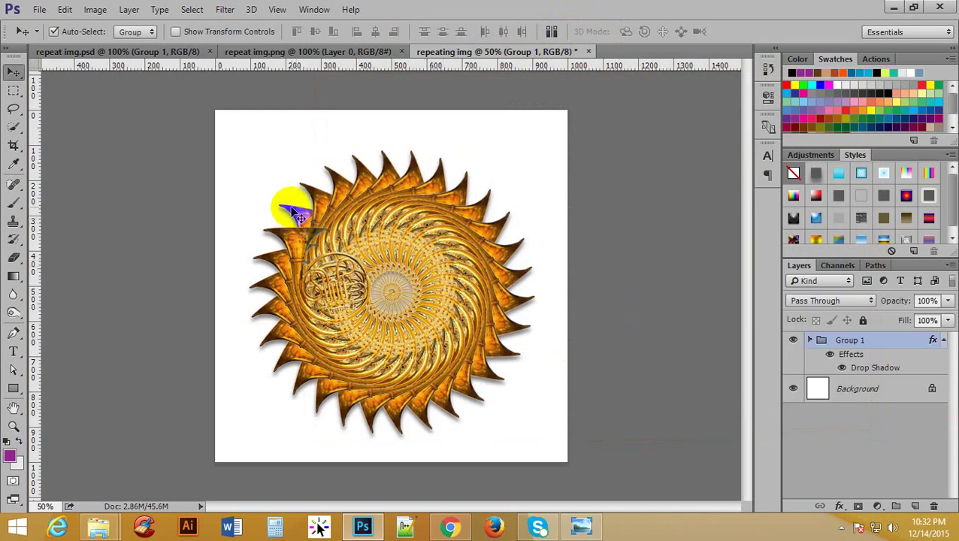
{"action": "left_click", "coordinate": [300, 51]}
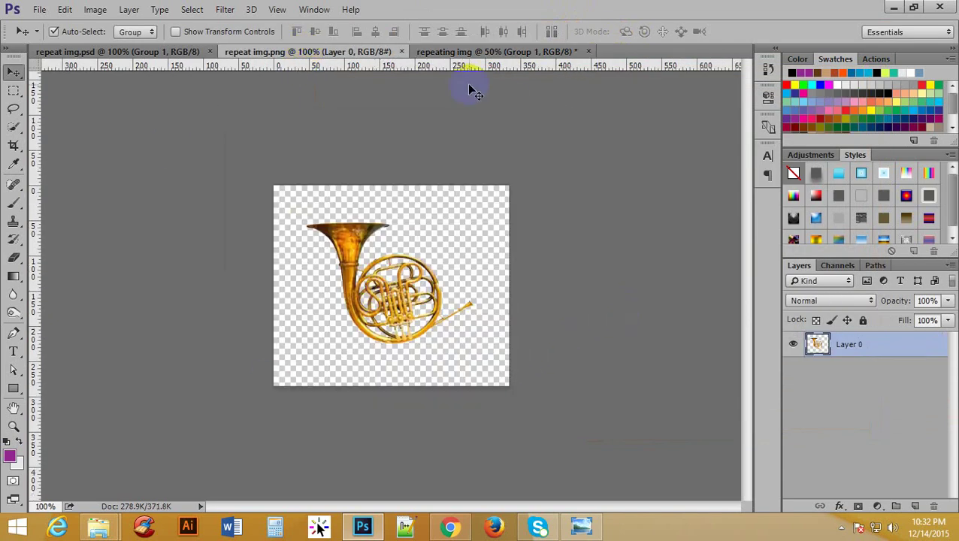
{"action": "left_click", "coordinate": [463, 53]}
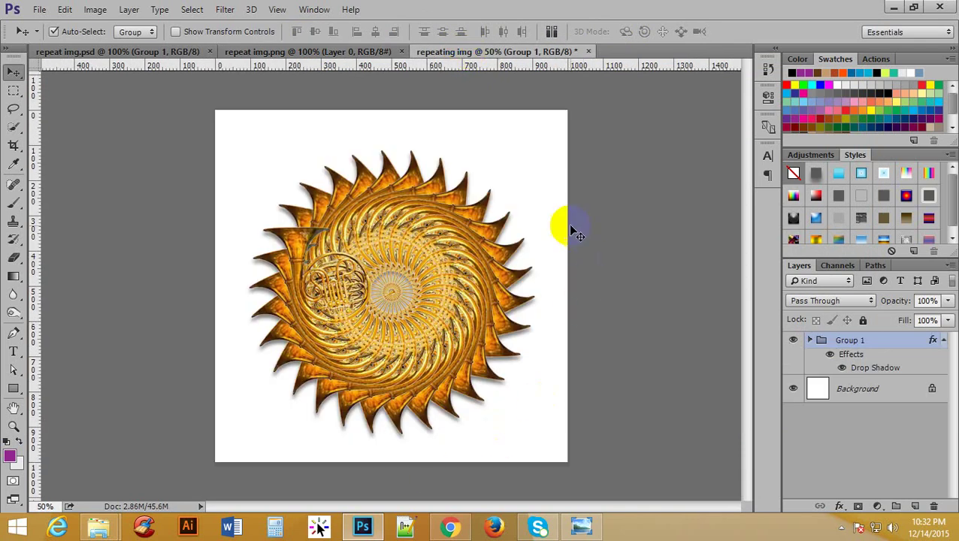